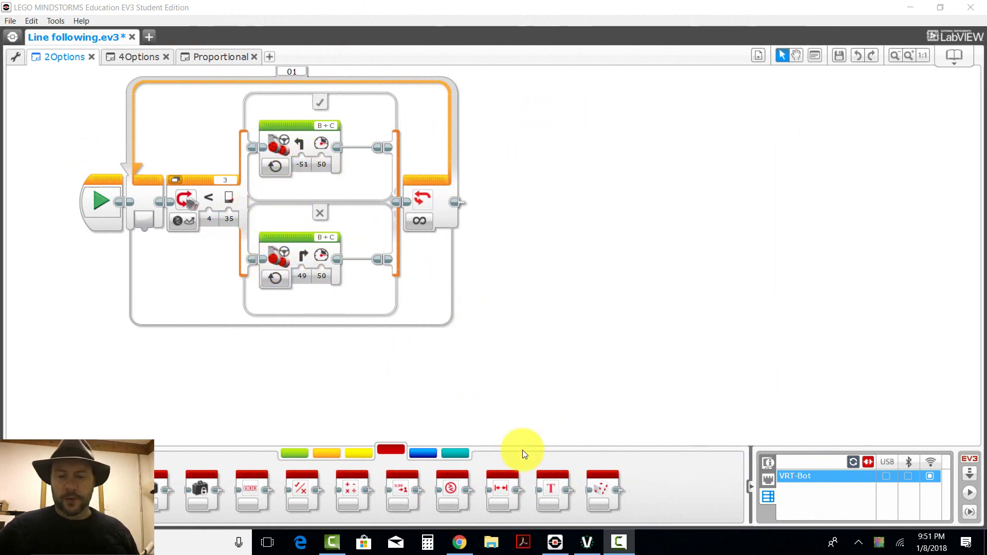
Show port 3's reflected-light reading in Port View on the virtual brick and view the maze.
click(588, 543)
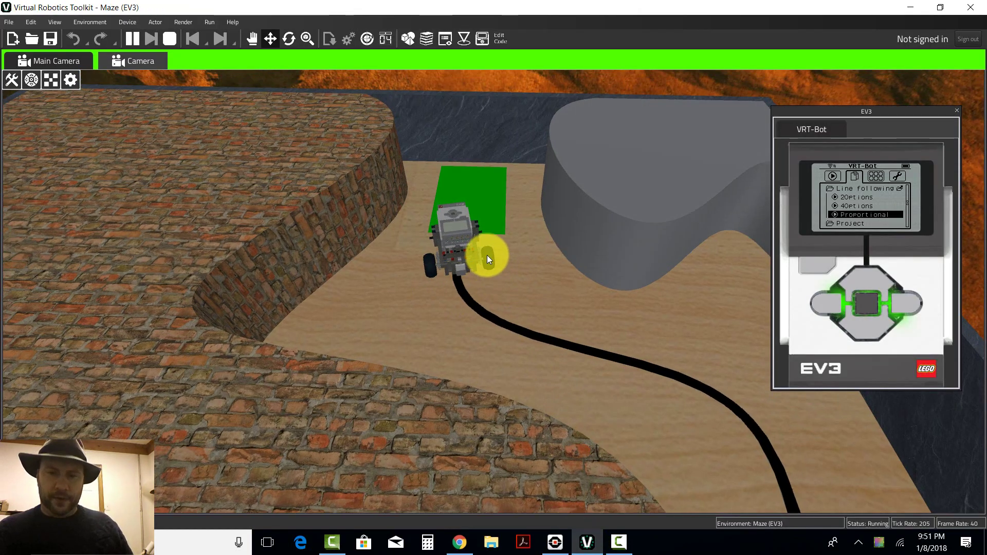
scroll(487, 256, up, 3)
scroll(451, 271, up, 2)
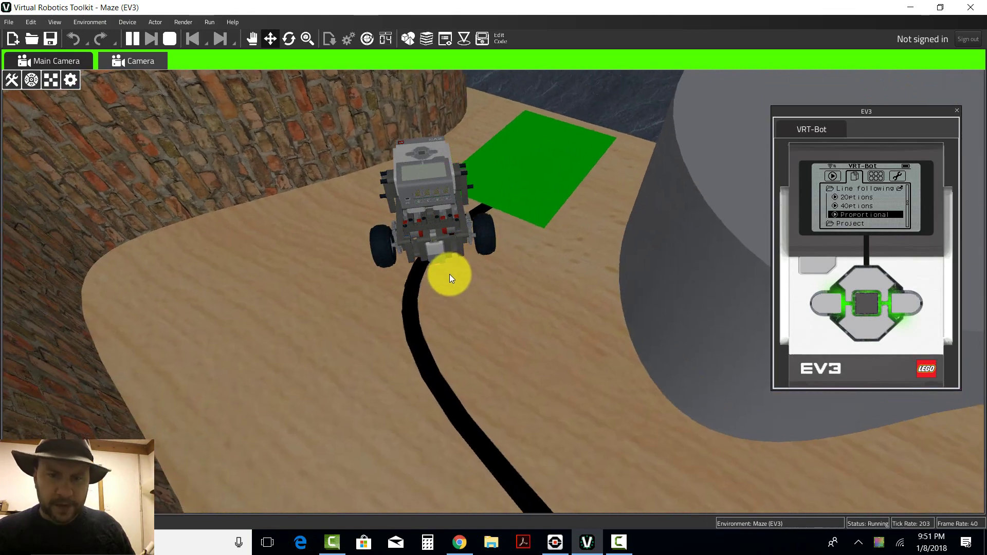
click(887, 304)
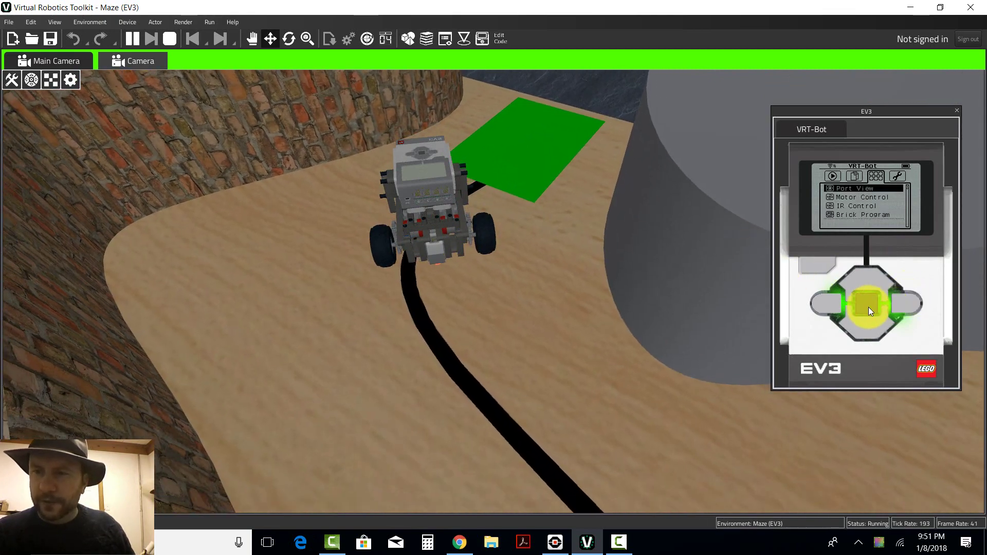
click(869, 307)
click(908, 303)
click(833, 302)
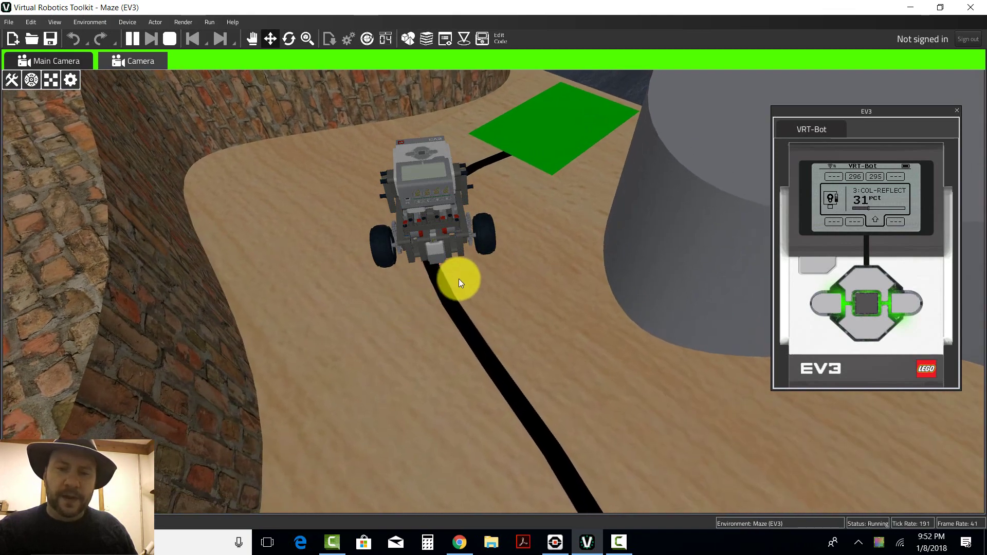
scroll(442, 279, up, 5)
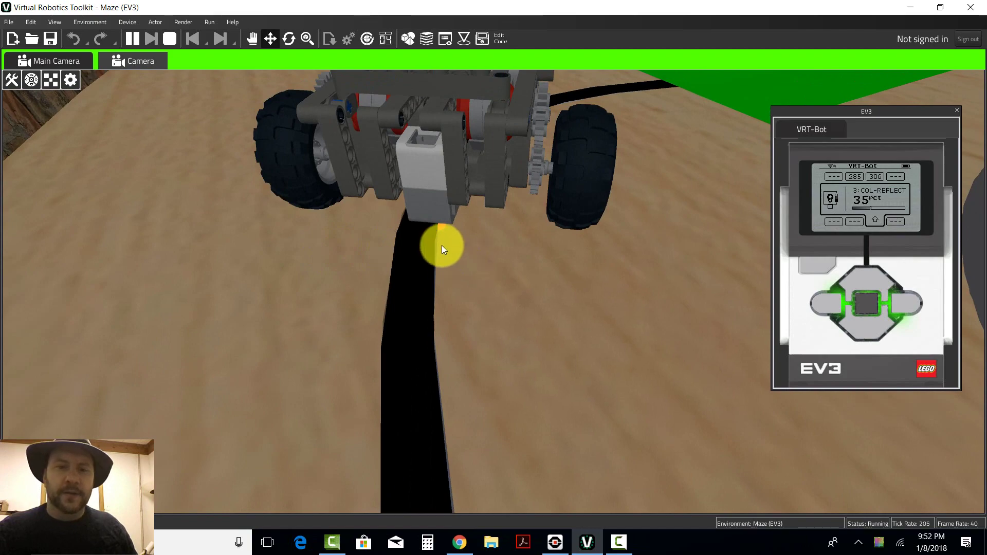
scroll(462, 257, down, 5)
scroll(462, 262, down, 5)
scroll(459, 256, up, 1)
scroll(459, 259, up, 2)
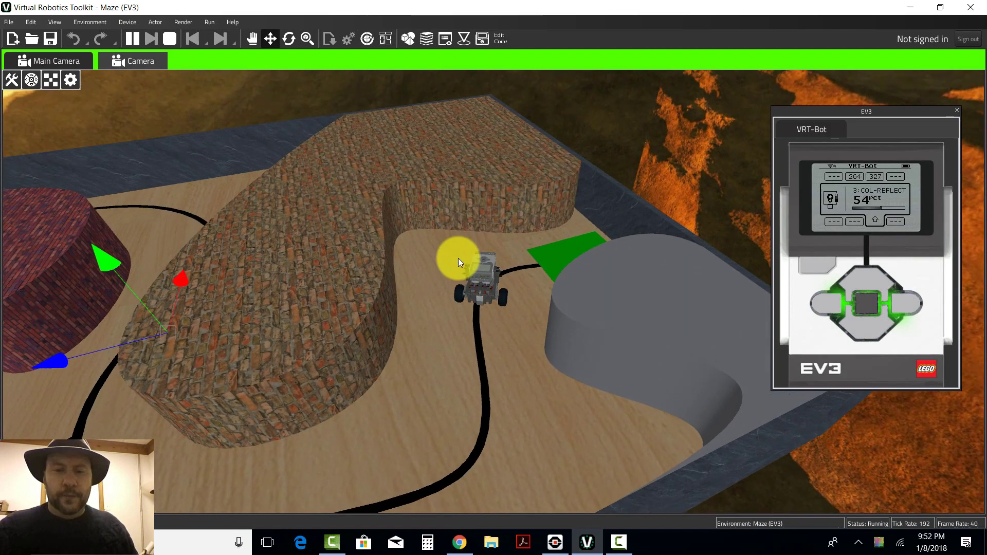
scroll(459, 259, down, 3)
mouse_move(459, 258)
mouse_down()
mouse_move(515, 312)
mouse_move(508, 297)
mouse_move(496, 307)
mouse_move(584, 331)
mouse_up()
drag(459, 256, 473, 290)
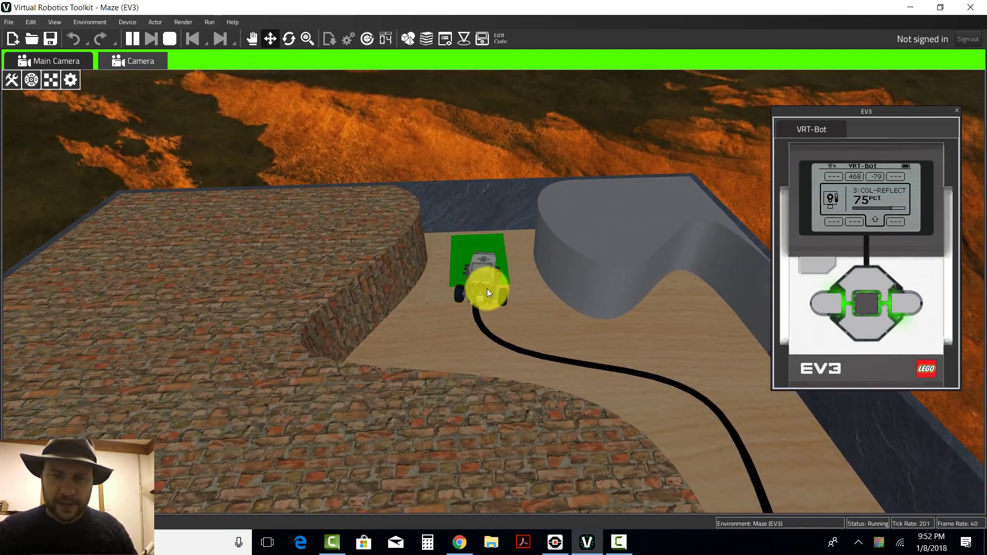
drag(473, 290, 486, 293)
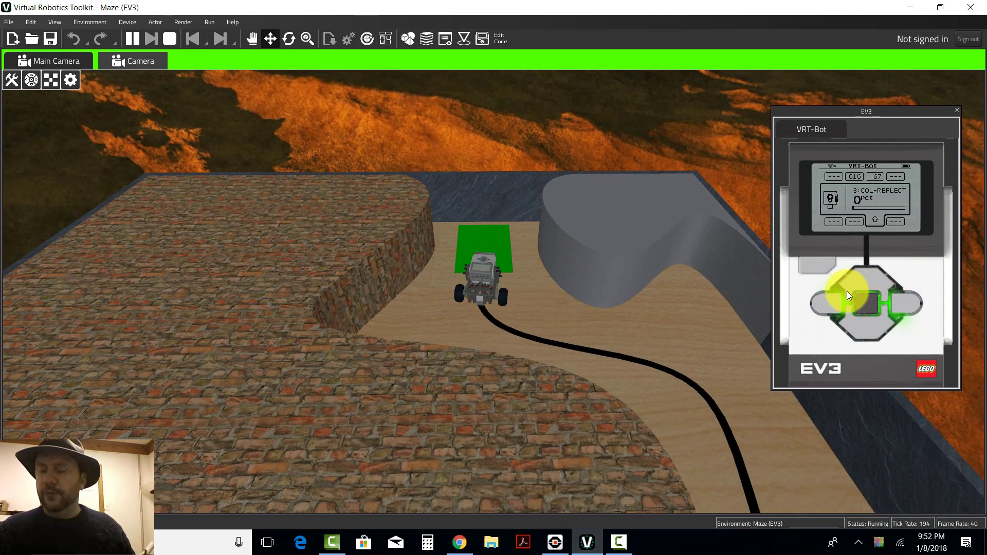
Download and run 2Options on the virtual robot, following it through the maze.
click(555, 542)
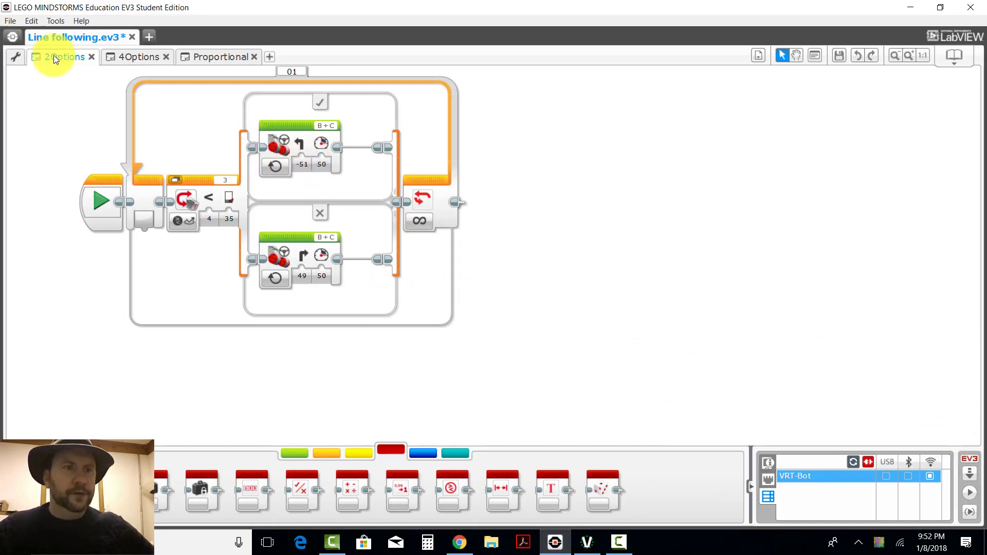
click(970, 467)
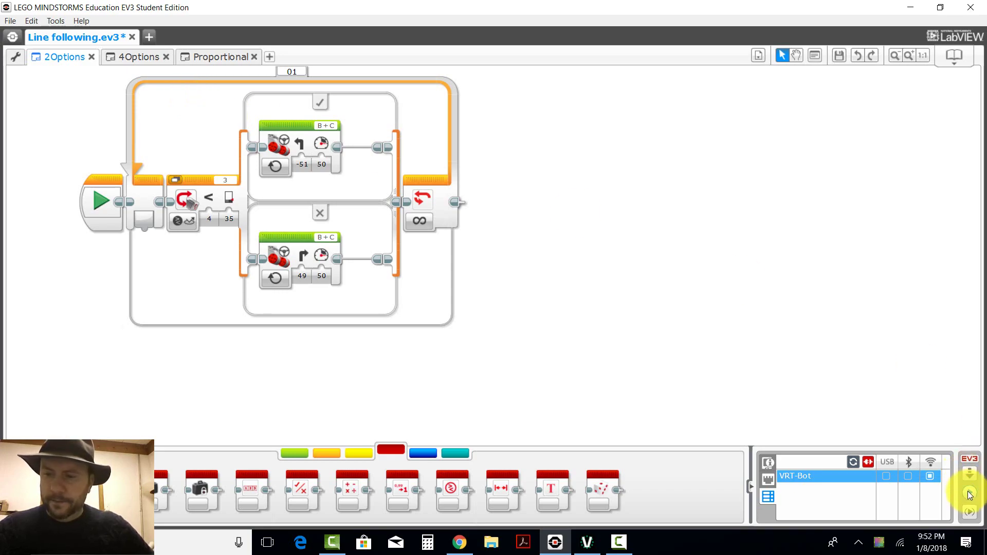
click(588, 543)
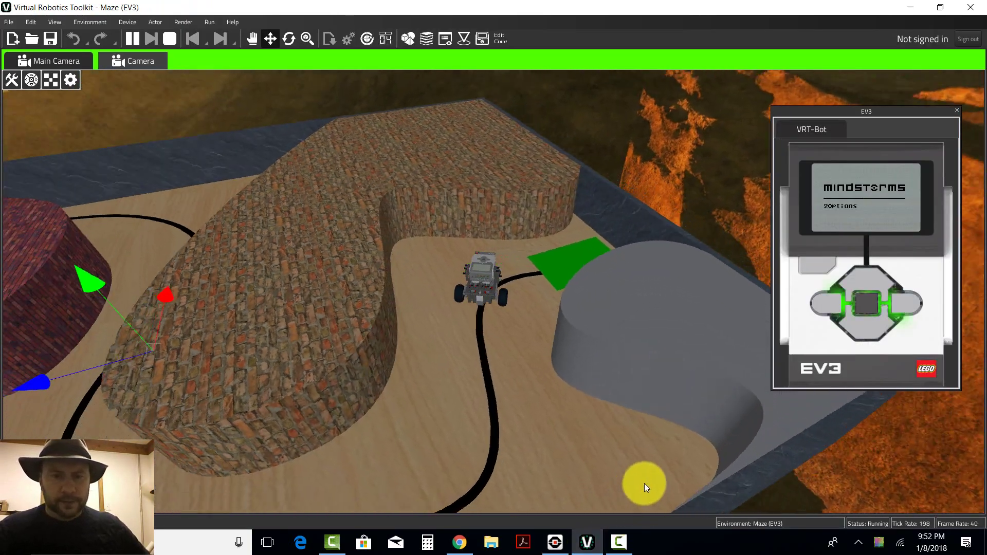
drag(644, 484, 581, 352)
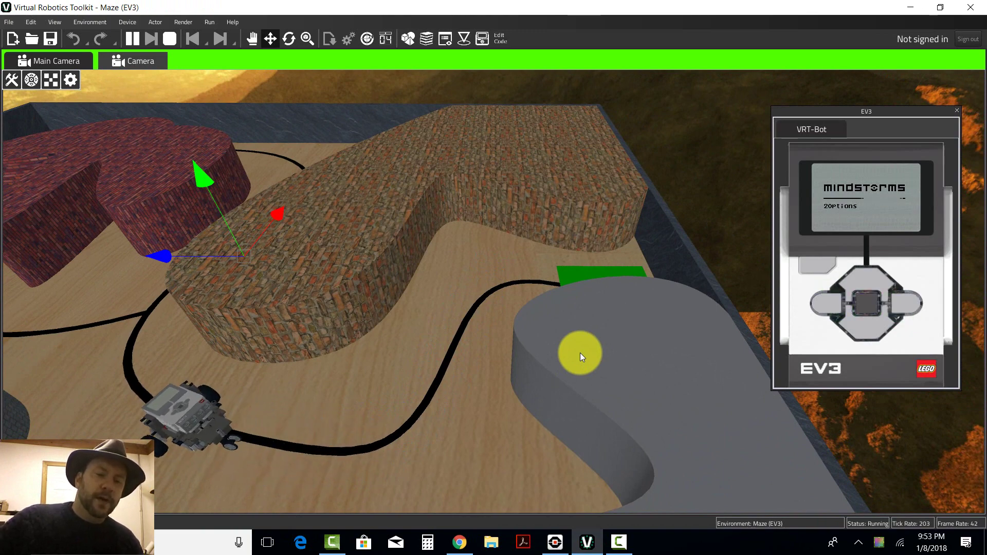
drag(580, 352, 446, 334)
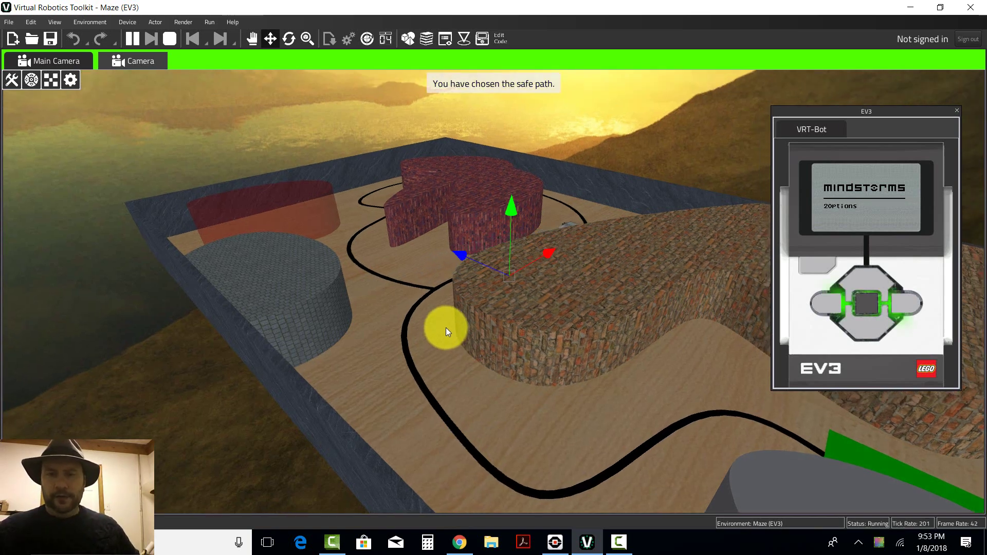
drag(446, 328, 659, 413)
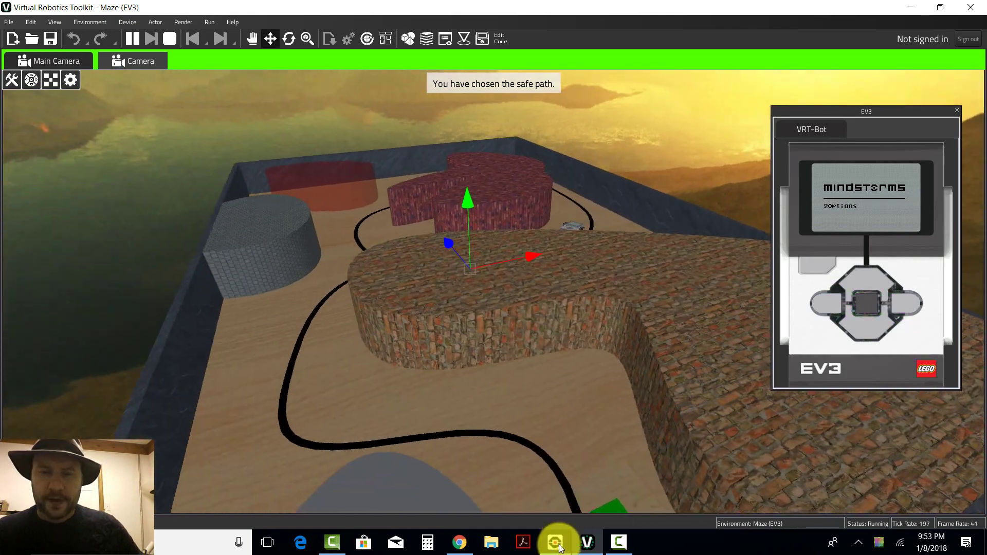
click(555, 542)
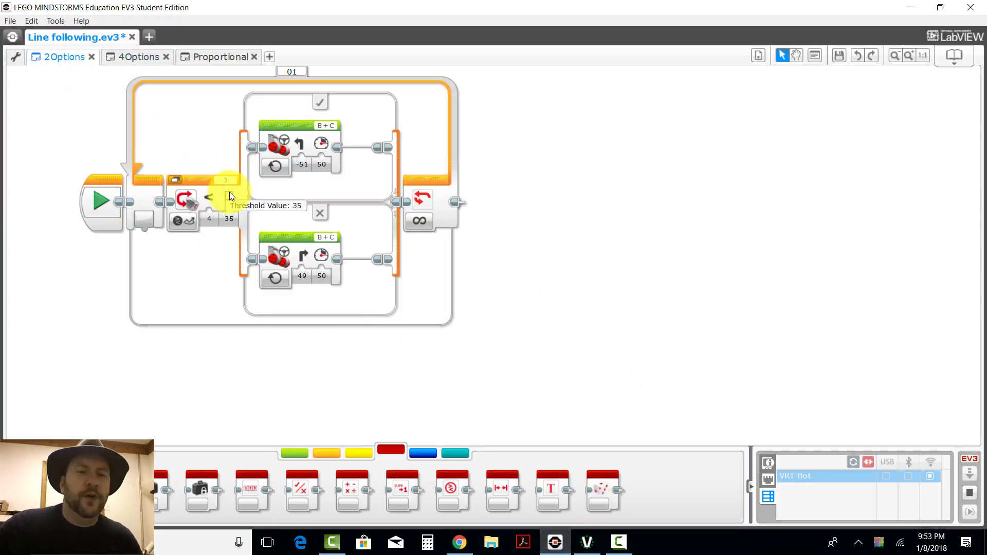
click(322, 163)
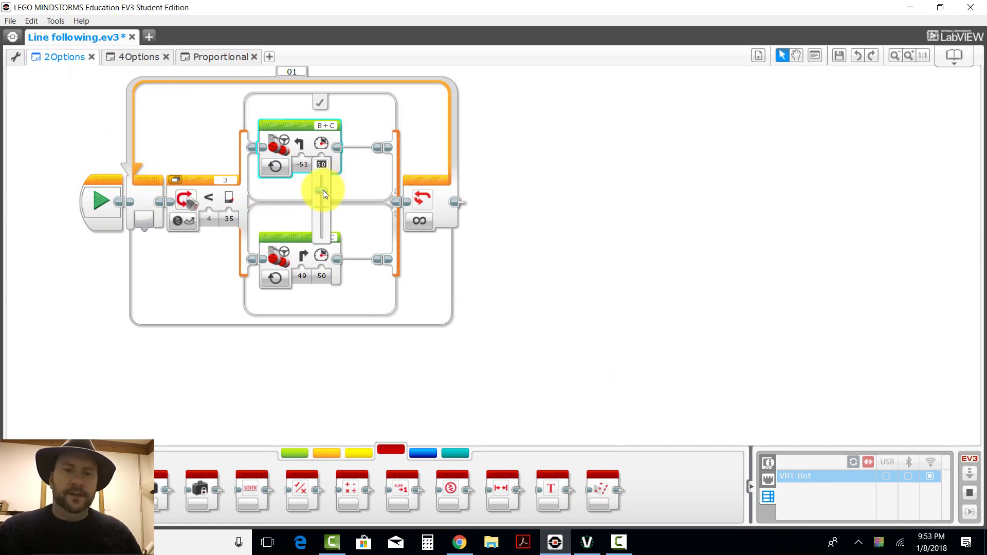
click(486, 183)
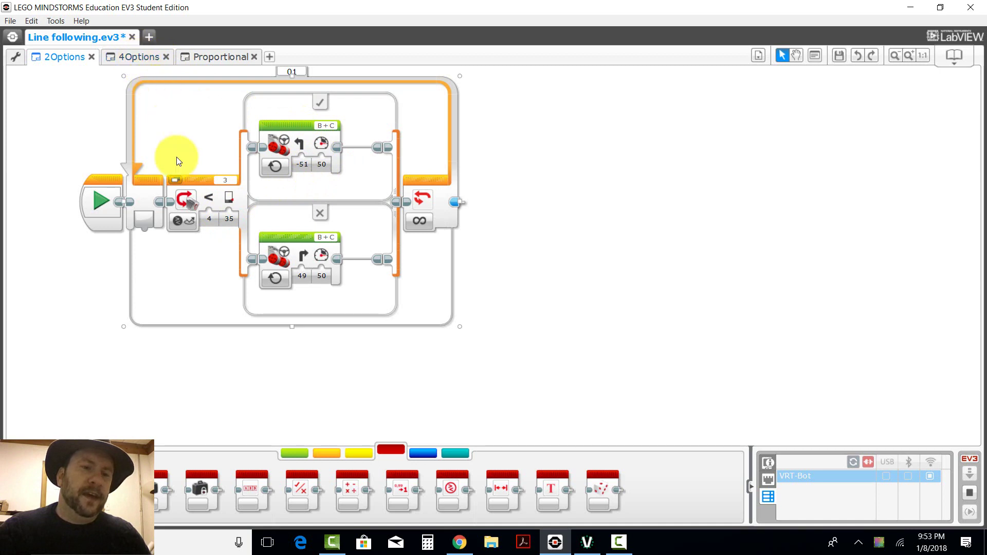
Bring up the 4Options program with its nested colour-sensor steering choices.
click(142, 57)
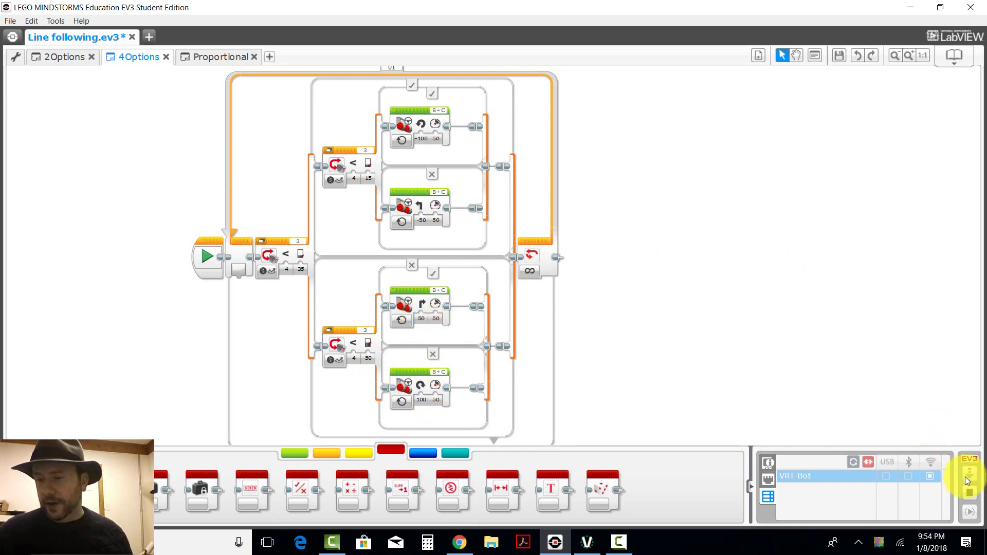
Start 4Options from the virtual brick's Line following folder.
click(587, 543)
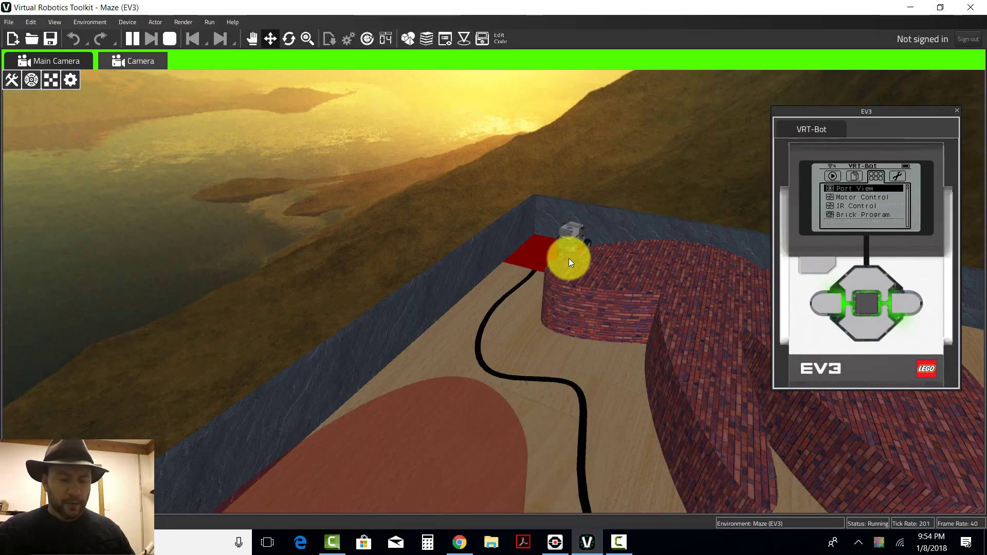
drag(569, 258, 736, 310)
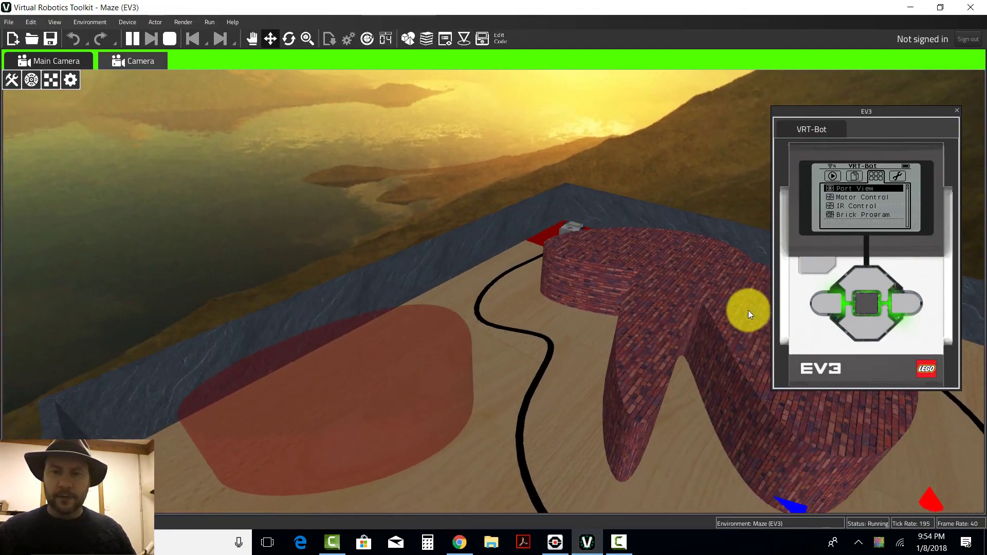
mouse_move(737, 311)
mouse_down()
mouse_move(677, 263)
mouse_move(661, 215)
mouse_move(620, 208)
mouse_up()
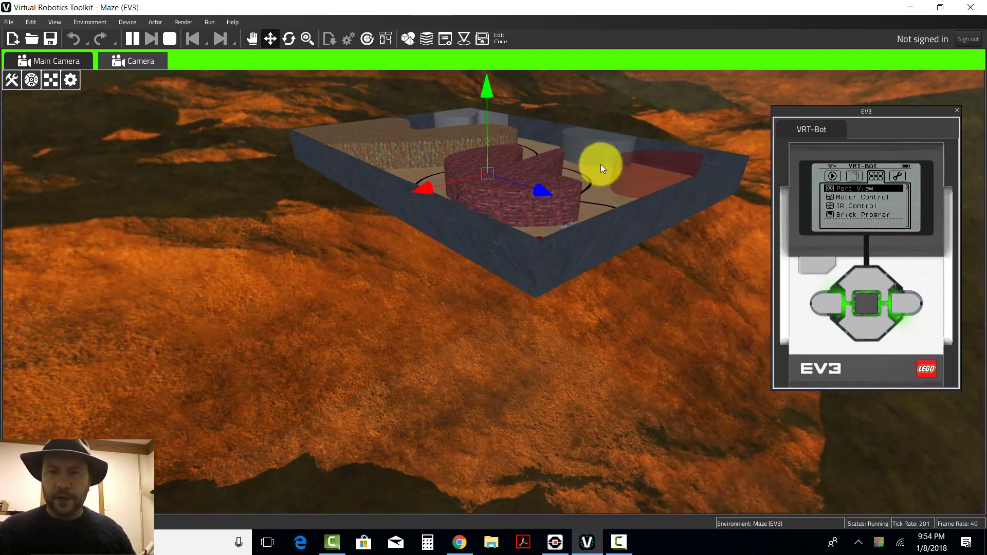
scroll(603, 146, up, 5)
scroll(595, 157, up, 5)
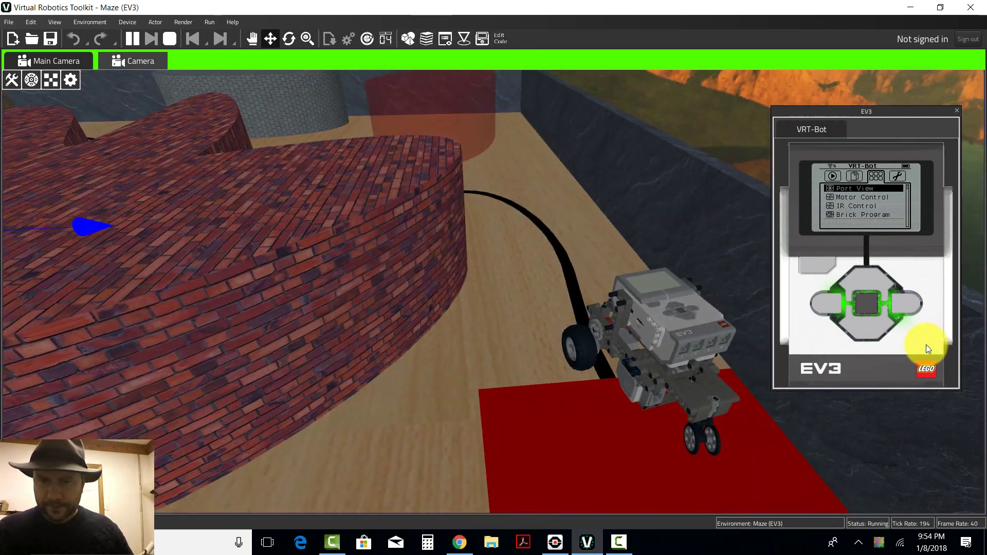
scroll(927, 345, down, 3)
scroll(926, 347, up, 3)
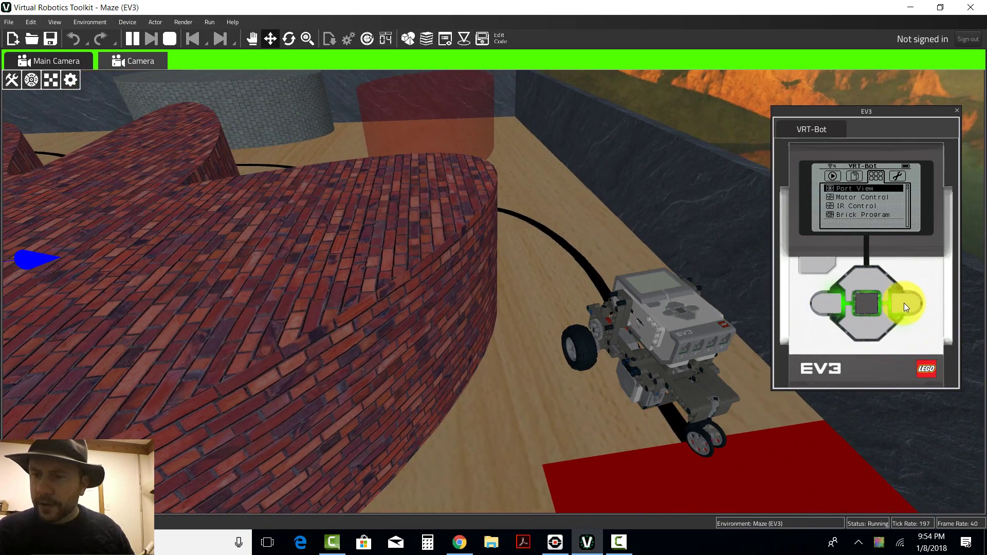
click(832, 303)
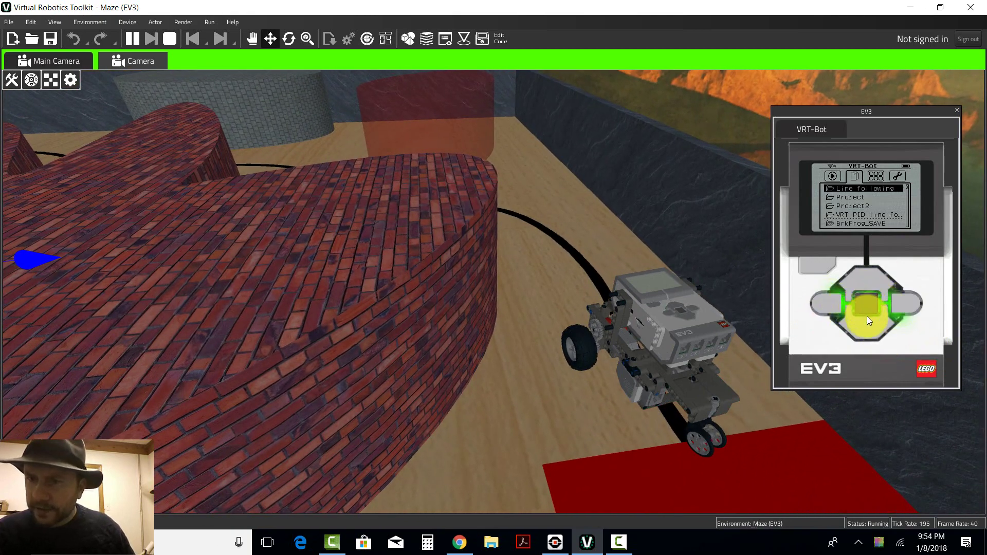
click(866, 304)
click(870, 319)
click(864, 310)
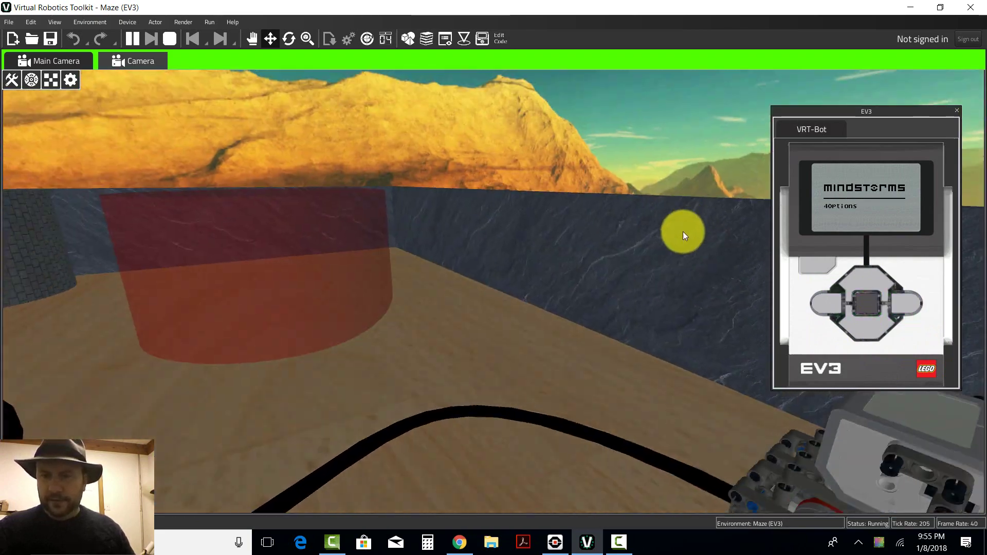
Follow the robot's run through the maze, then stop the simulation.
mouse_move(682, 231)
mouse_down()
mouse_move(669, 429)
mouse_move(551, 399)
mouse_move(554, 374)
mouse_move(702, 362)
mouse_up()
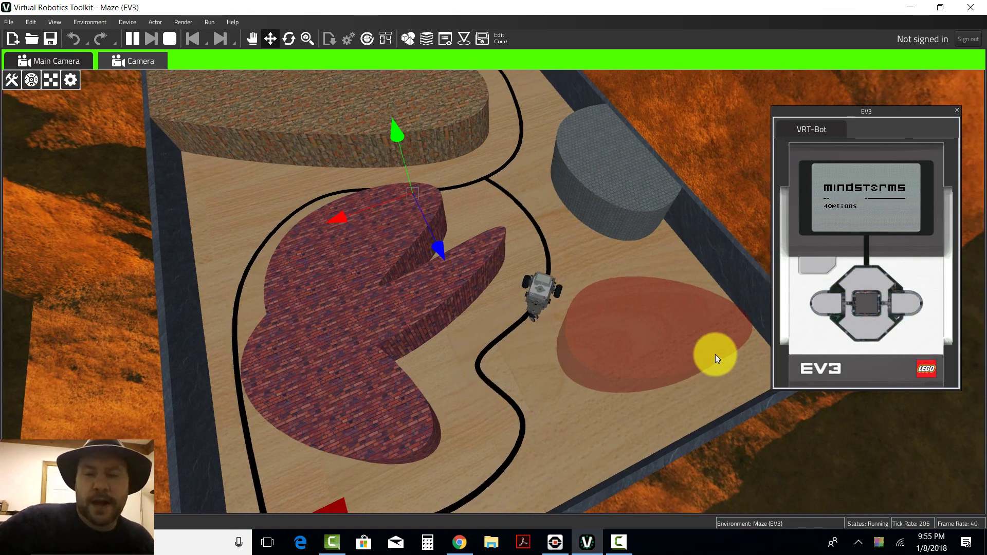
scroll(702, 362, down, 3)
scroll(721, 347, down, 3)
scroll(725, 316, up, 2)
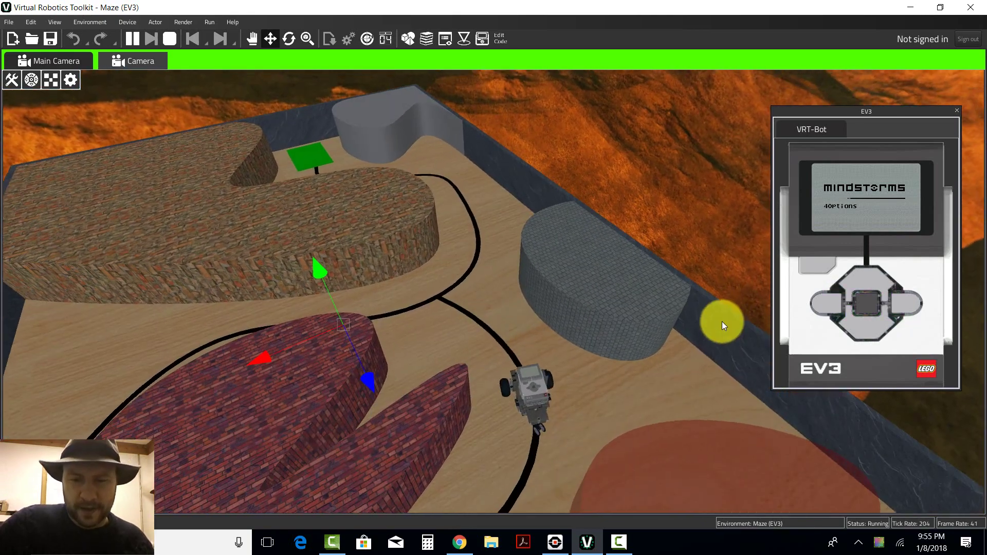
scroll(722, 321, up, 2)
scroll(722, 326, up, 2)
scroll(723, 332, up, 1)
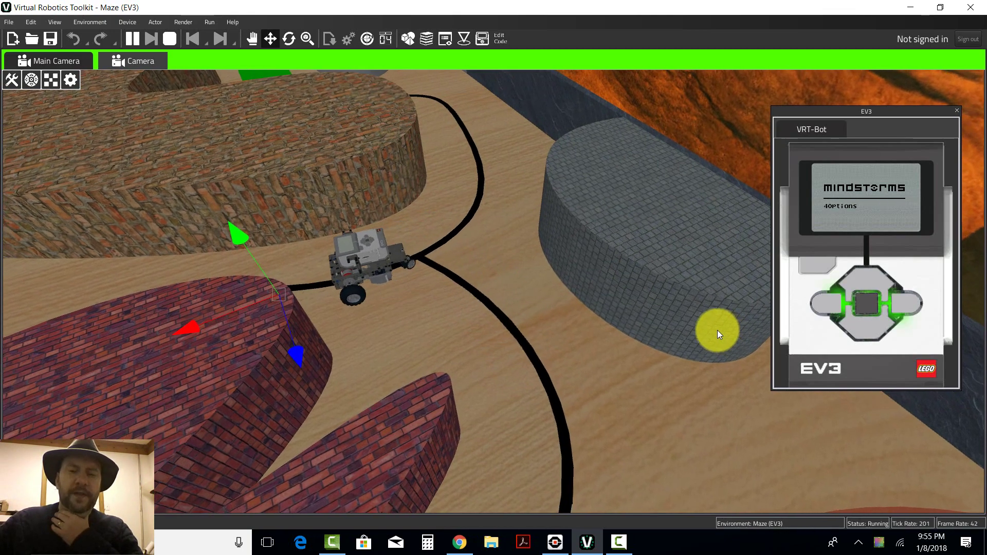
drag(721, 330, 621, 299)
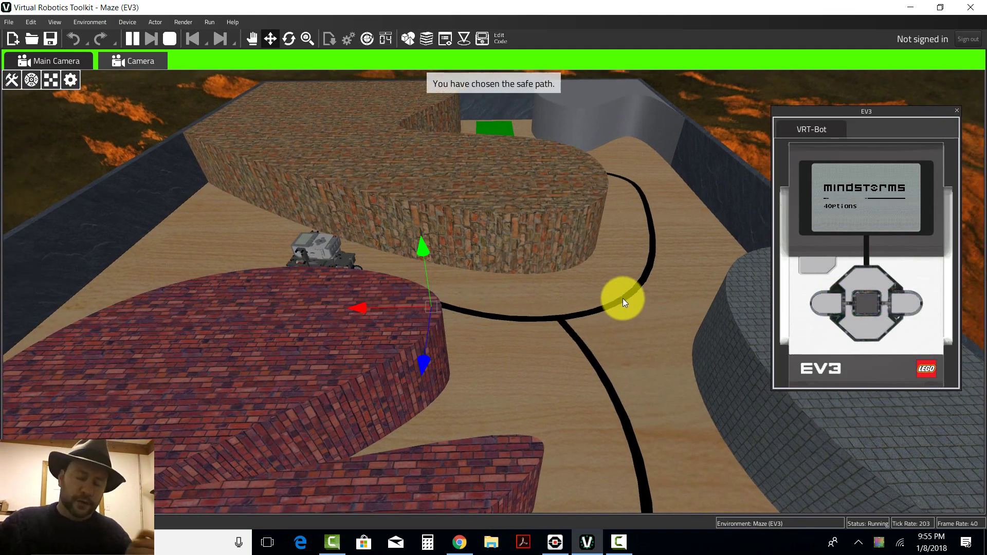
mouse_move(622, 298)
mouse_down()
mouse_move(584, 294)
mouse_move(527, 312)
mouse_up()
click(171, 40)
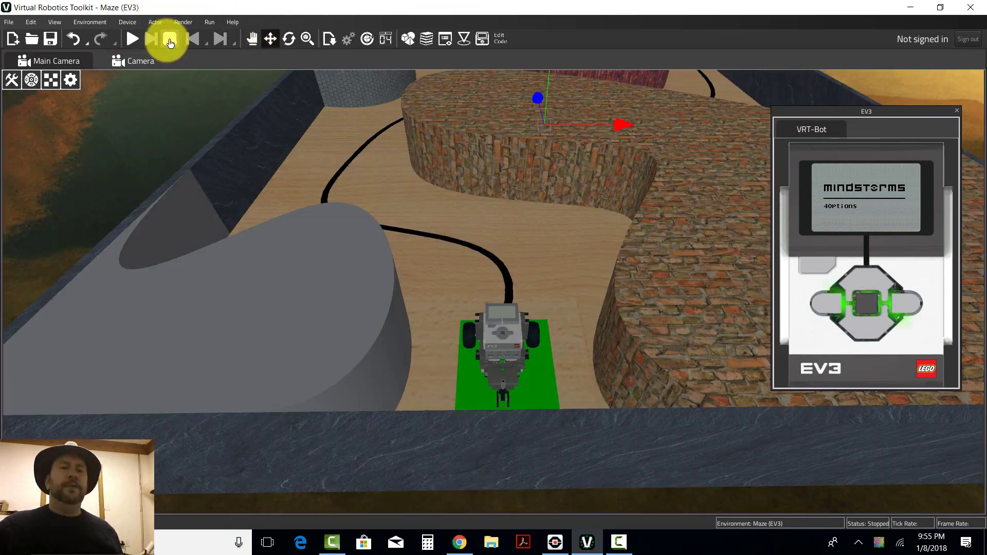
Back in EV3, inspect the outer Color Sensor Compare switch of 4Options.
click(557, 542)
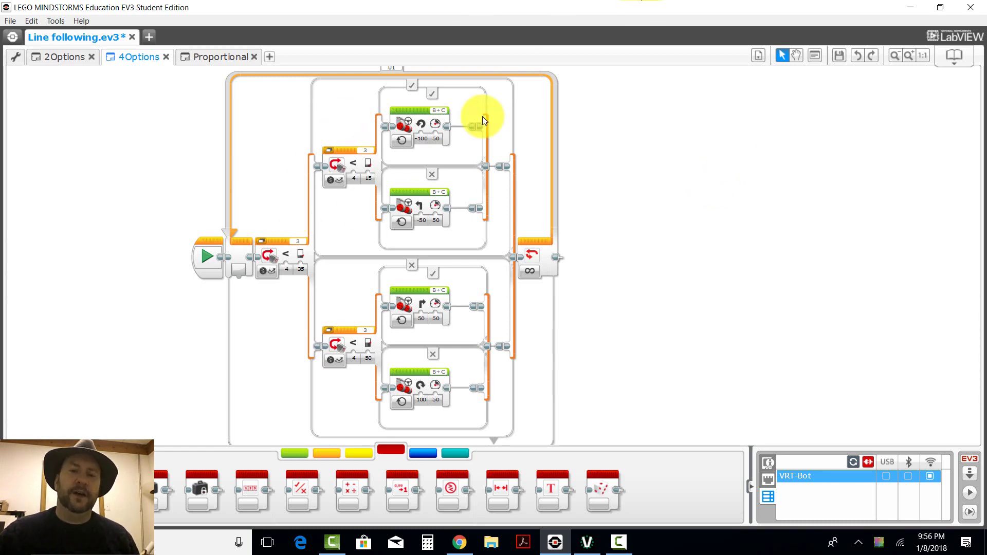
click(280, 242)
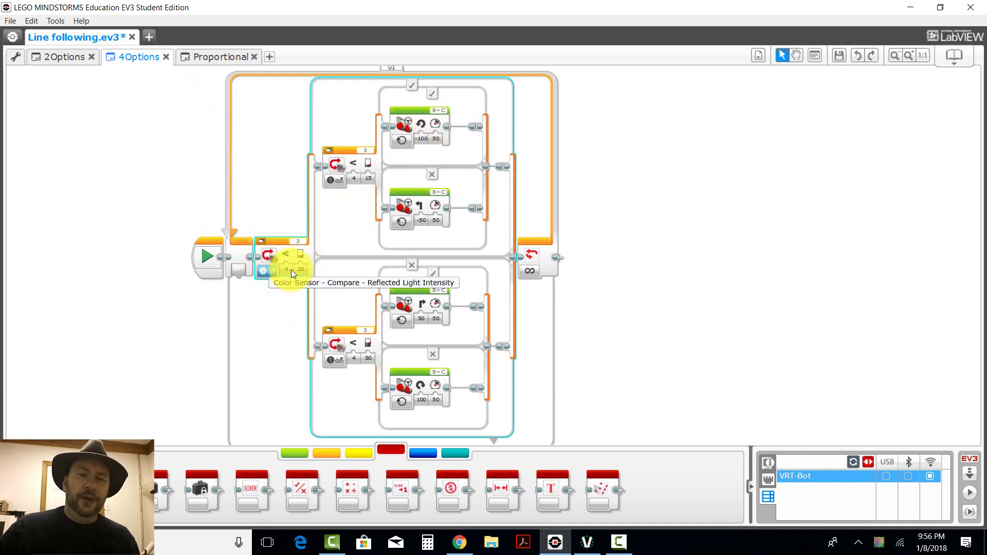
click(271, 271)
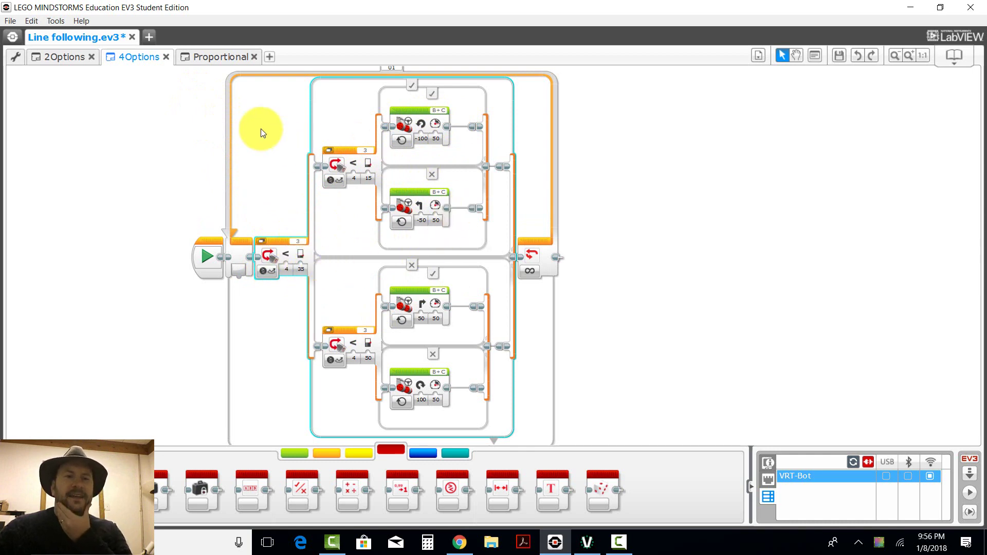
In Proportional, wire Threshold into the subtraction and test steering 20 and 0.
click(217, 57)
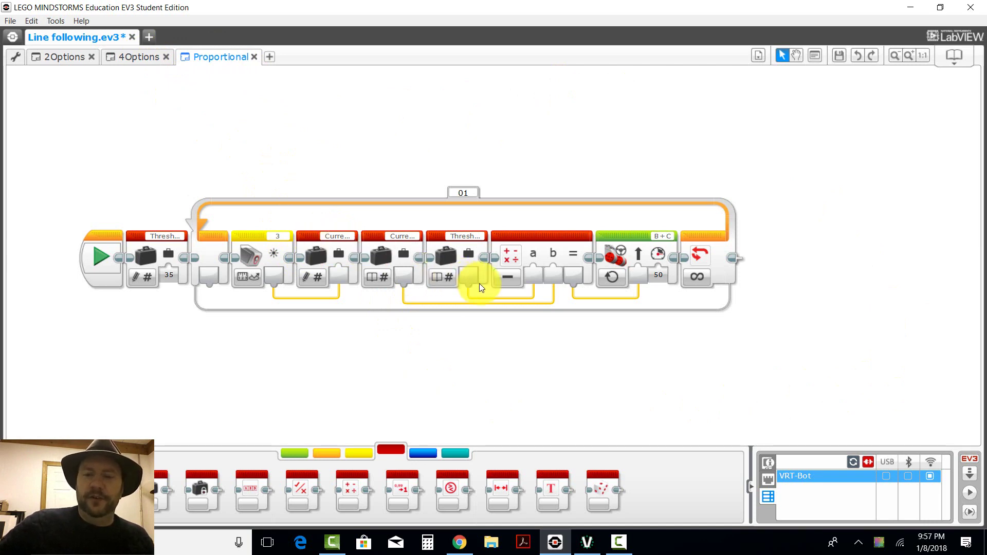
drag(485, 285, 510, 280)
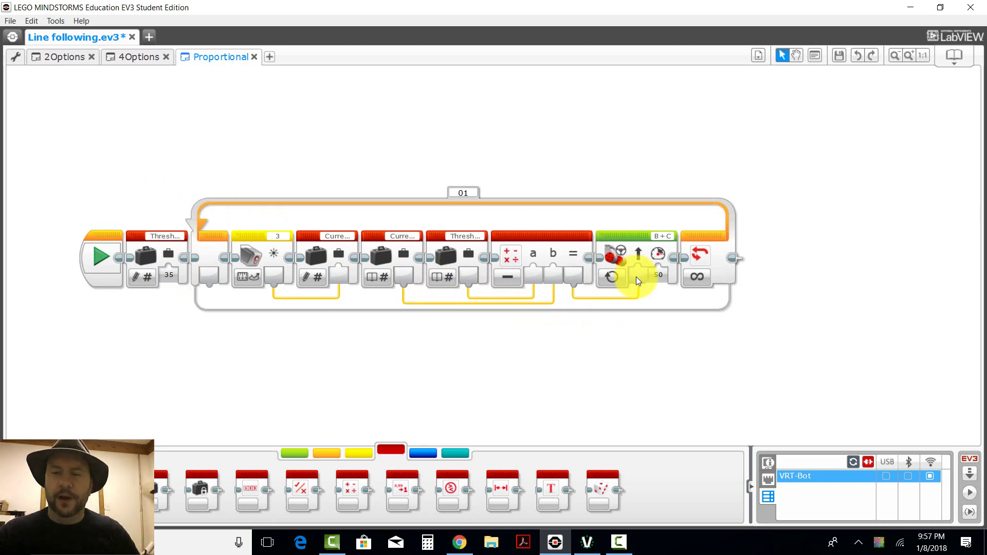
drag(637, 277, 586, 345)
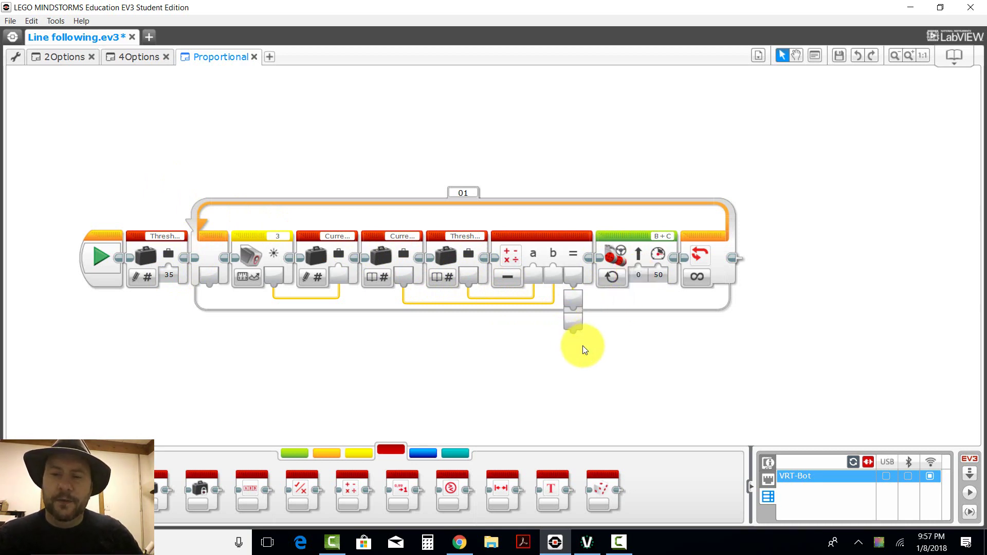
click(639, 274)
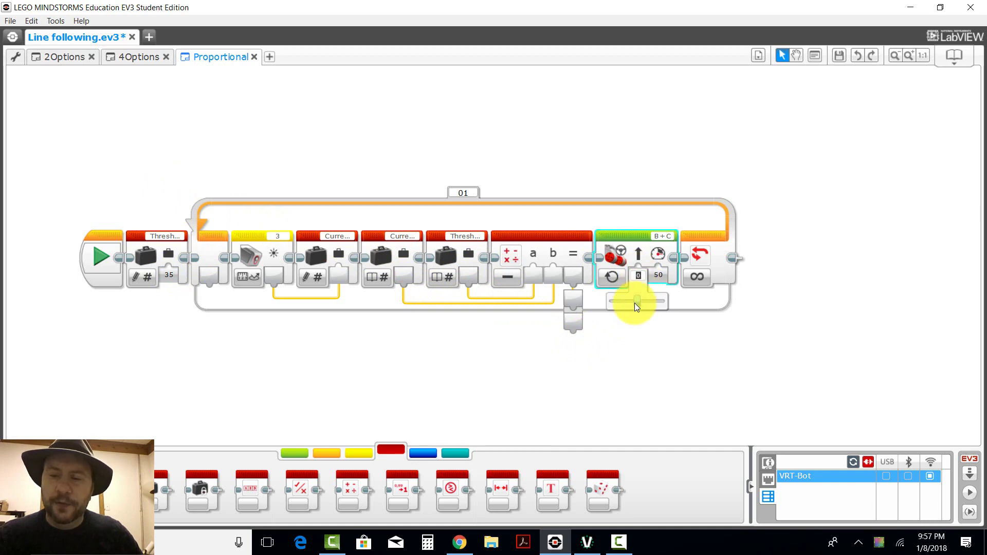
mouse_move(636, 303)
mouse_down()
mouse_move(584, 301)
mouse_move(633, 306)
mouse_up()
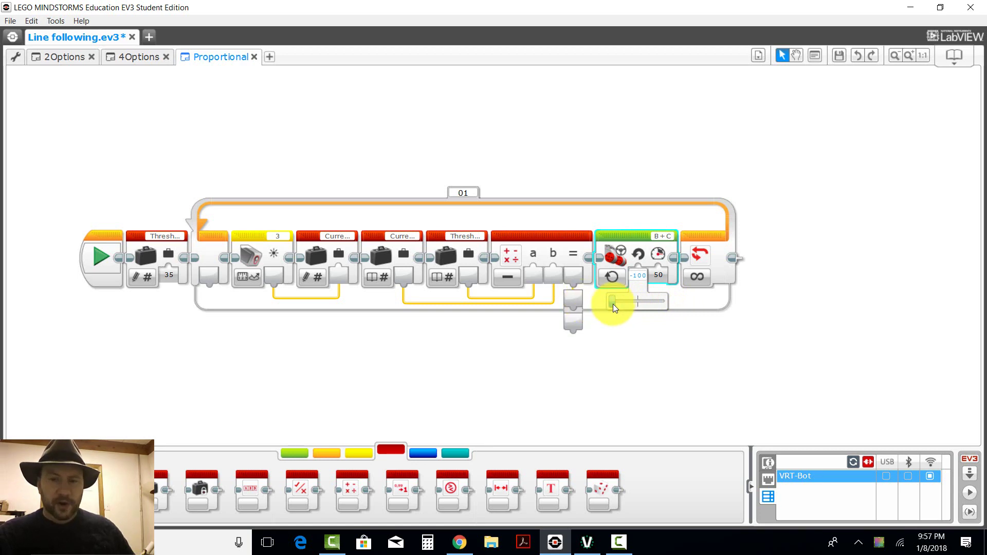
click(564, 290)
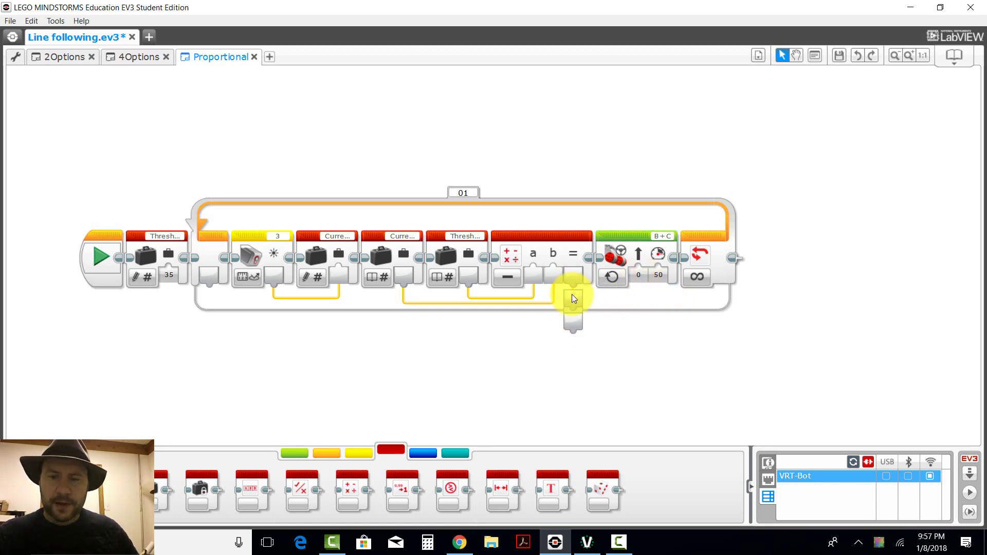
drag(573, 281, 639, 276)
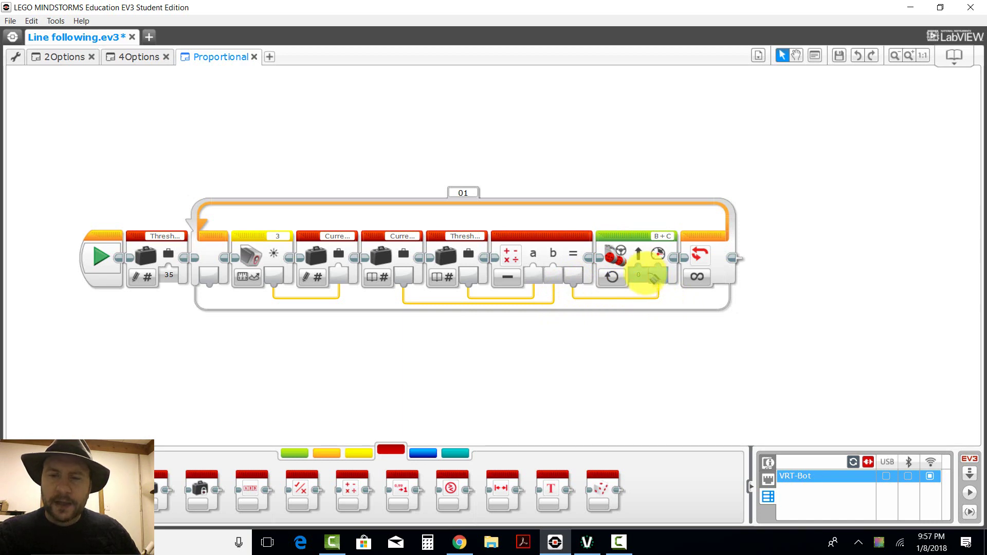
Move the Threshold wire to the other subtraction input, try steering -10, then wire the result to steering.
click(471, 278)
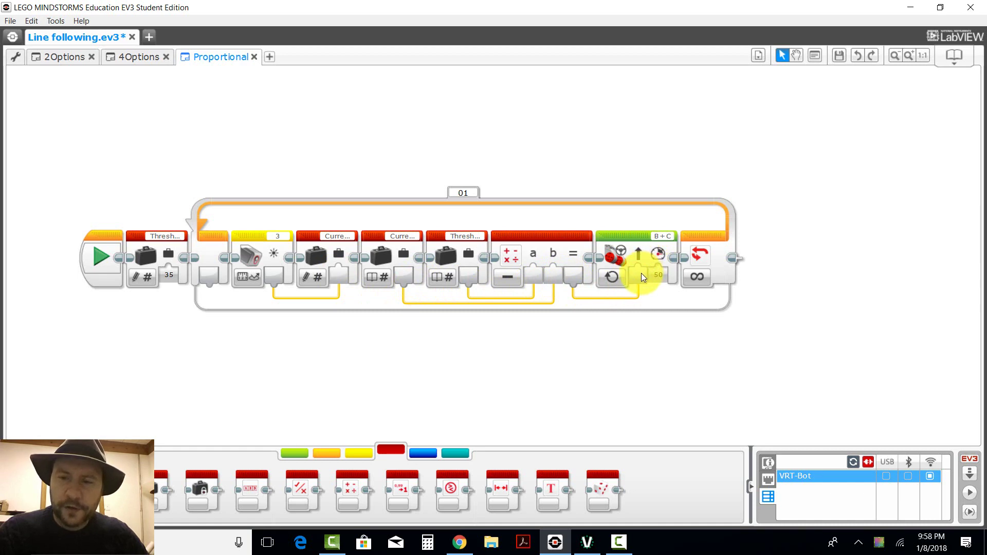
drag(637, 276, 567, 287)
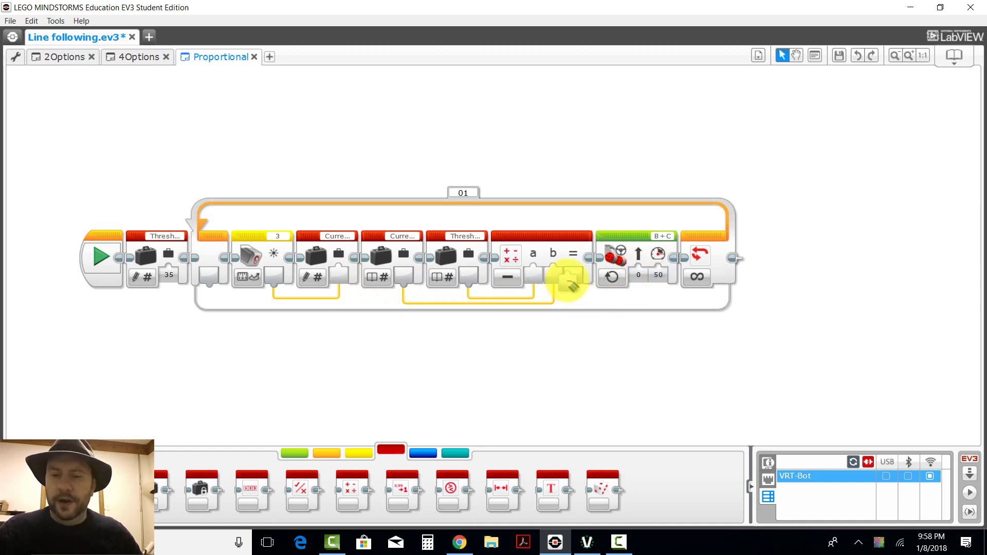
click(637, 277)
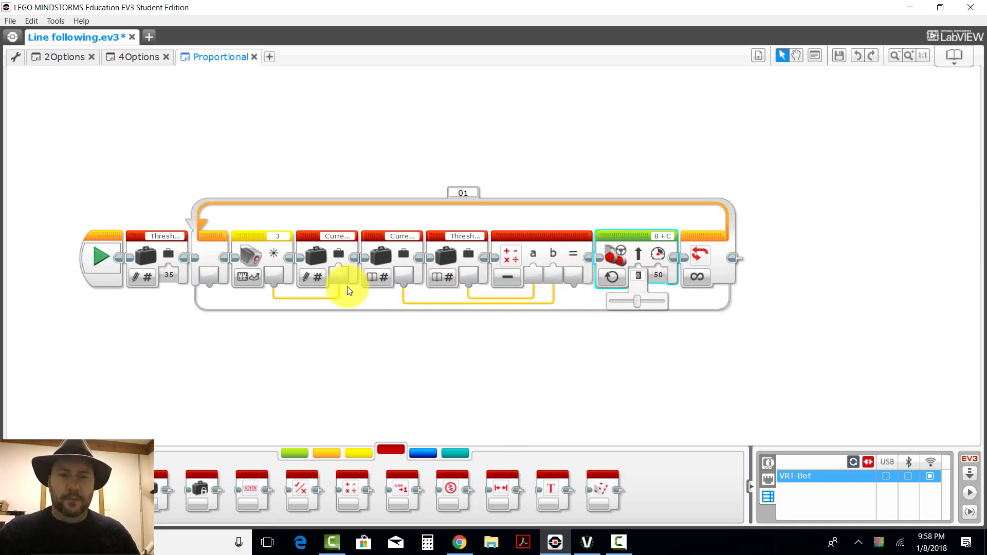
click(585, 298)
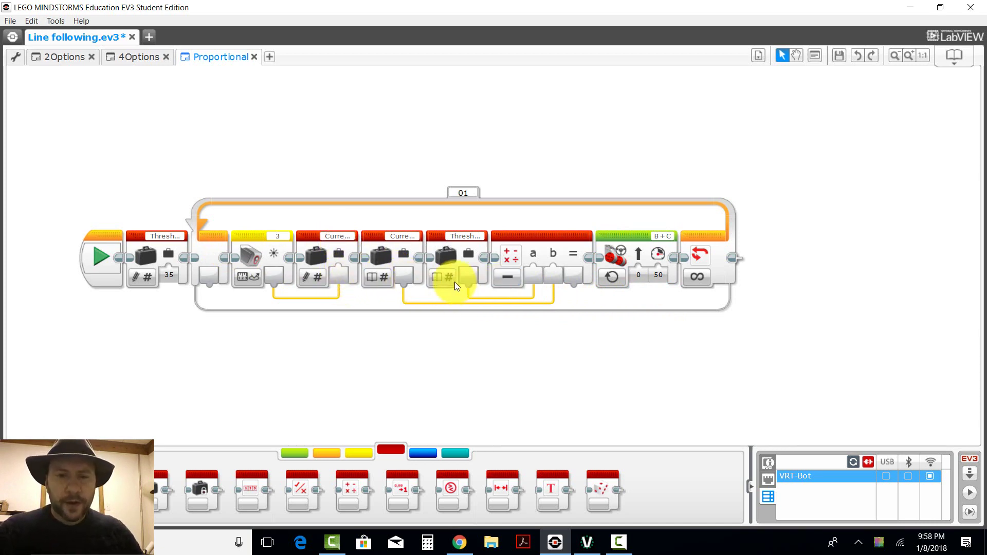
drag(531, 282, 560, 276)
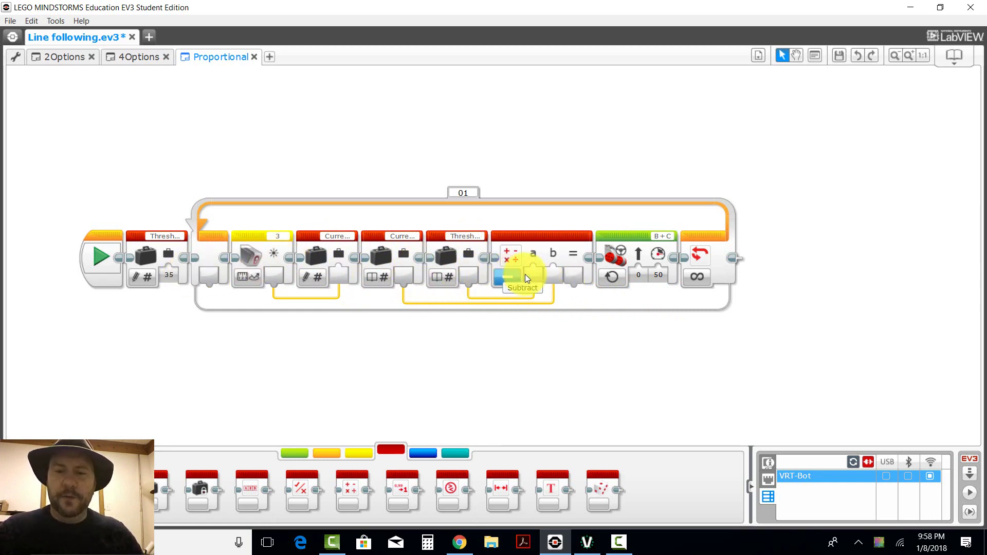
click(636, 275)
drag(636, 299, 627, 299)
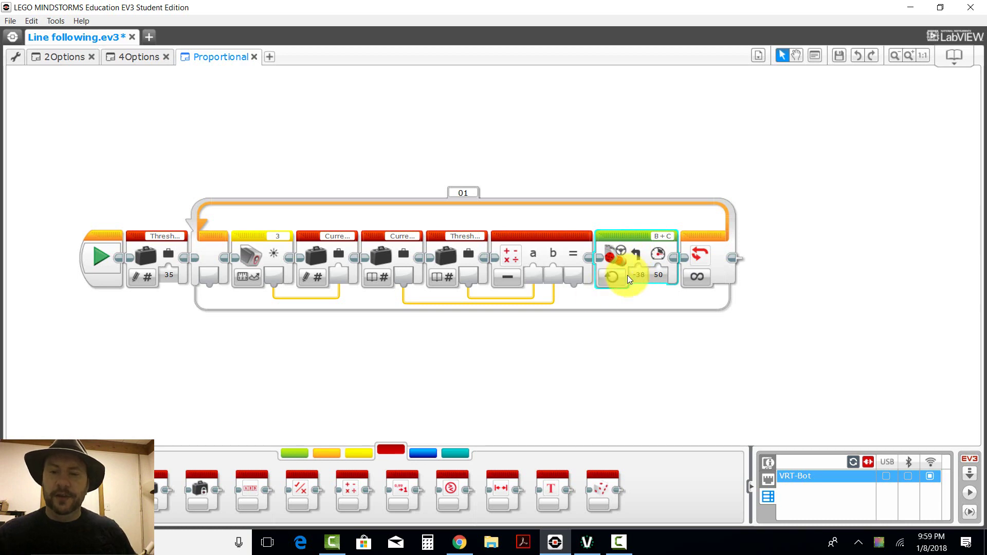
drag(574, 282, 638, 281)
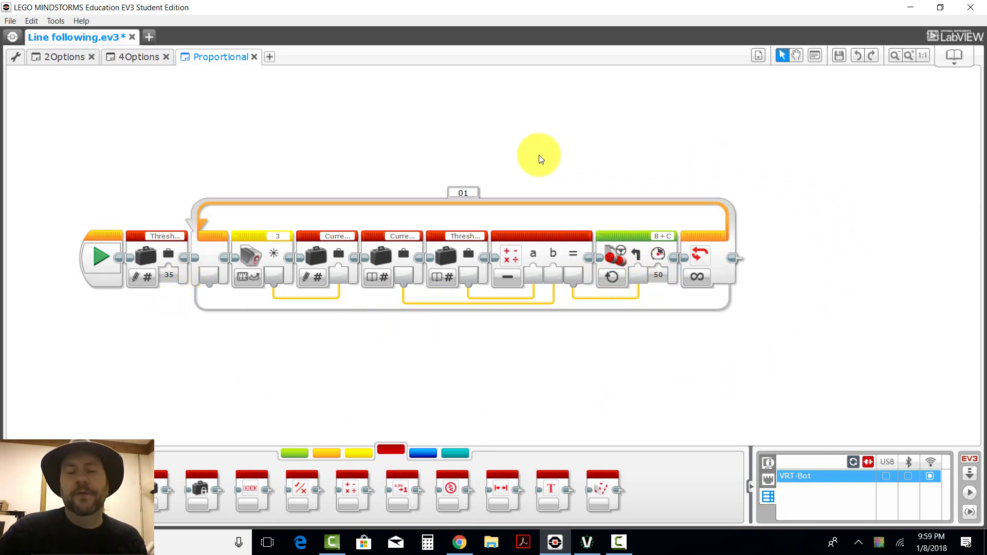
Add a new Variable block below the loop and check the Threshold block's variable.
click(134, 238)
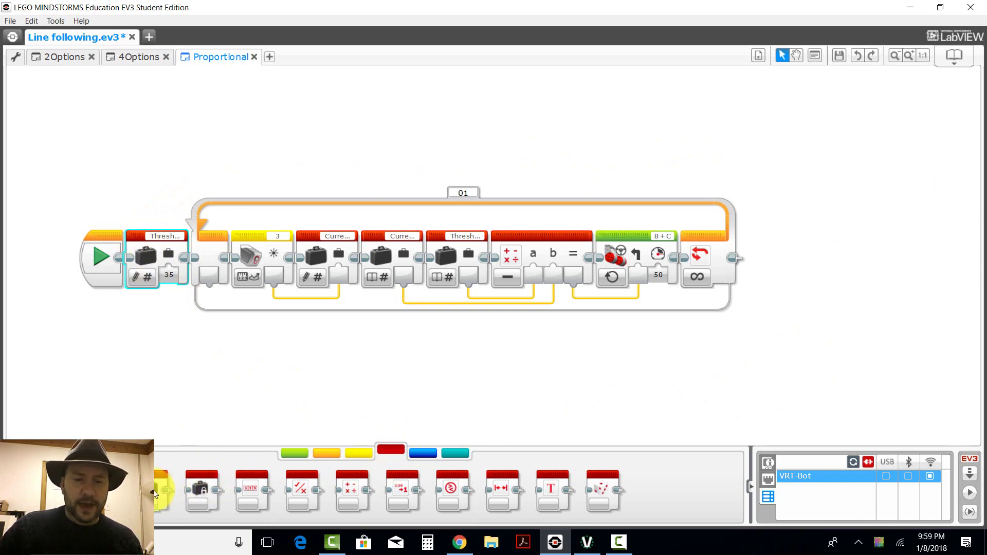
drag(201, 488, 154, 395)
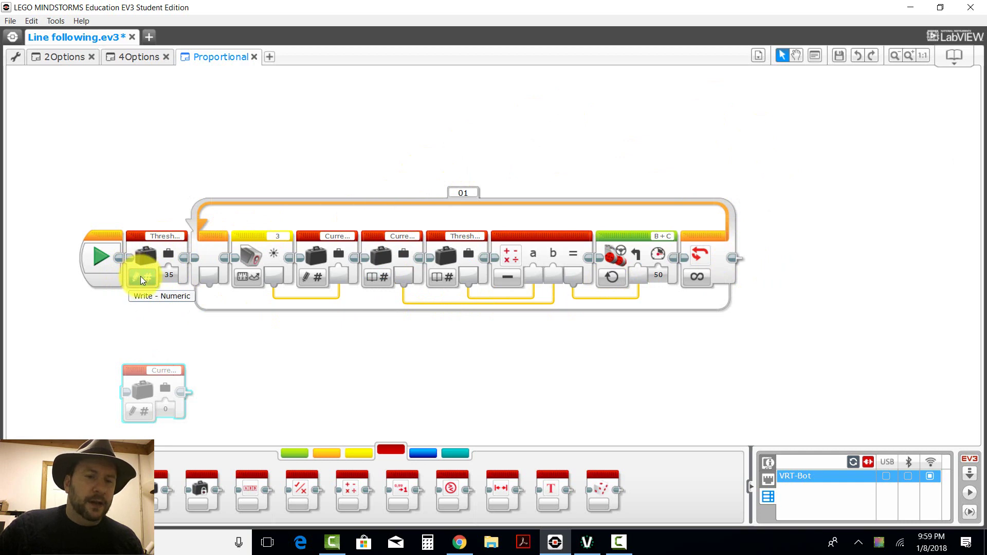
click(163, 237)
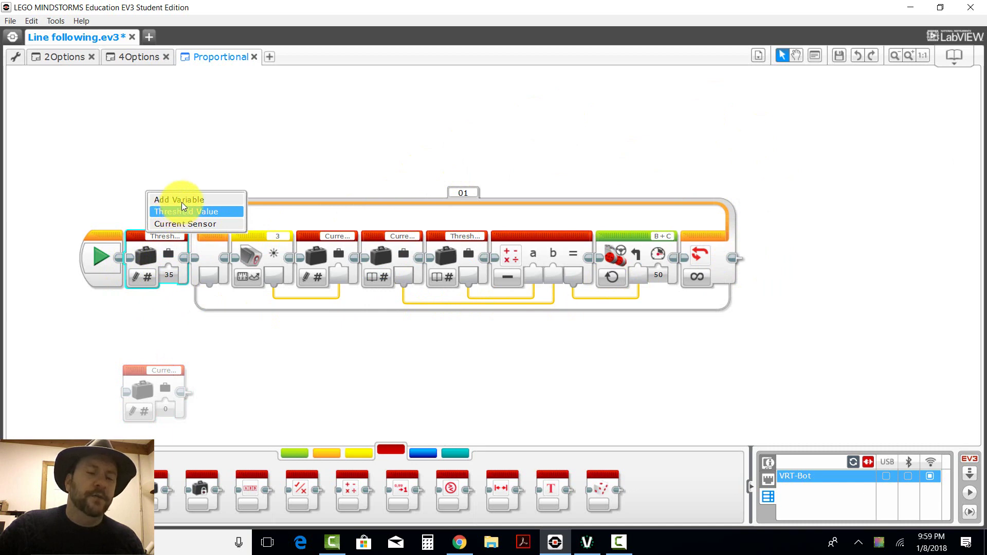
click(176, 211)
click(165, 370)
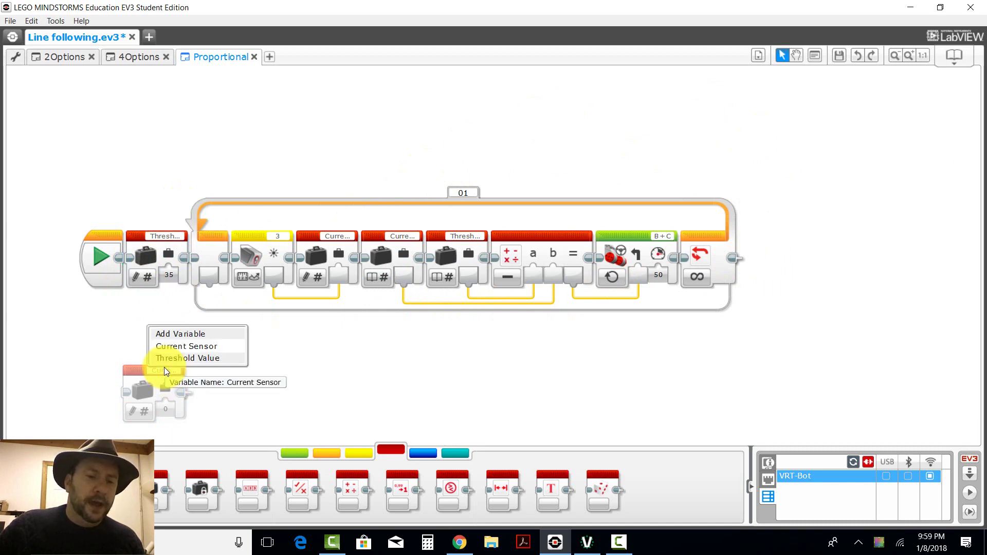
Create the Magic Number variable, insert it after Start, and set its value to 35.
click(180, 335)
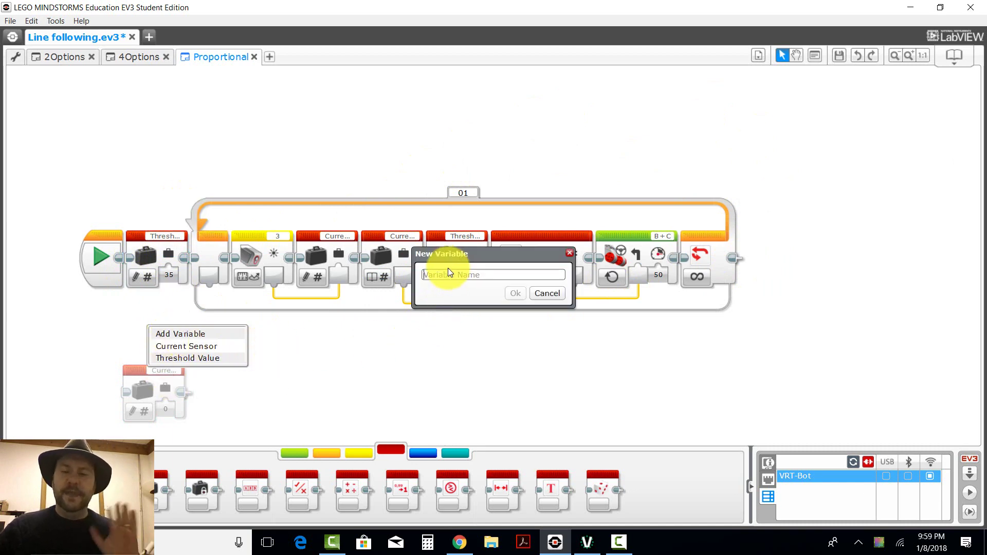
text(MA)
text(er)
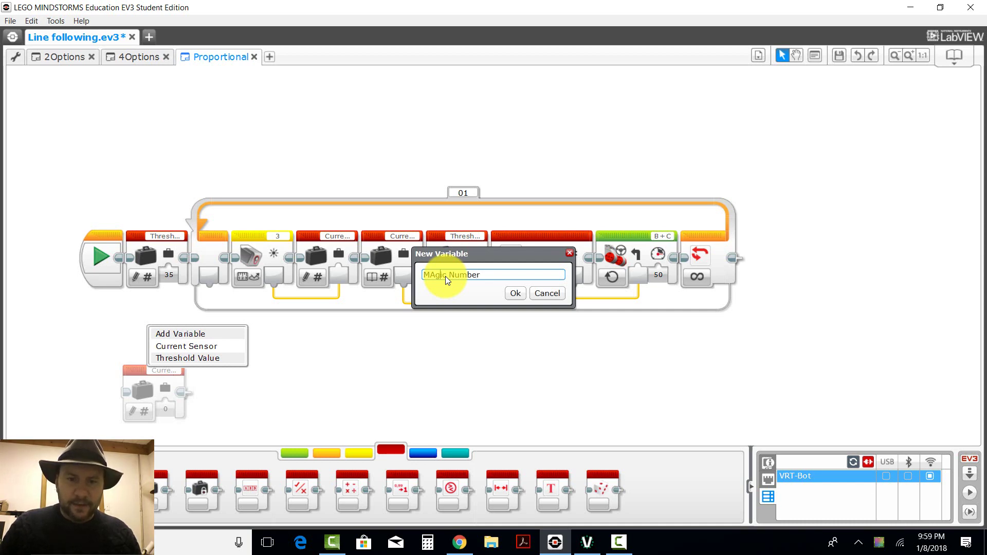
click(445, 276)
key(BackSpace)
text(a)
click(511, 292)
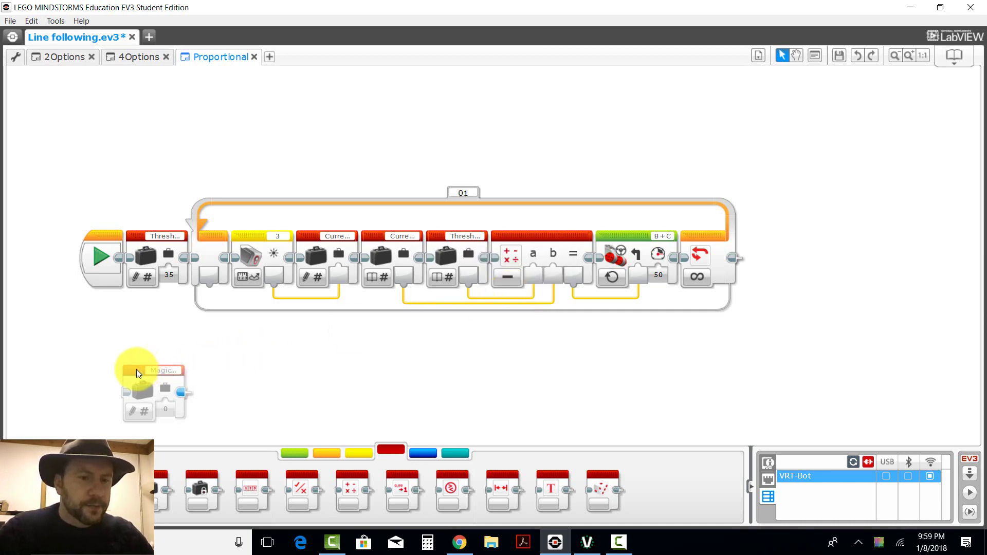
mouse_move(136, 370)
mouse_down()
mouse_move(138, 286)
mouse_move(169, 254)
mouse_move(186, 356)
mouse_move(178, 370)
mouse_up()
click(164, 277)
text(35)
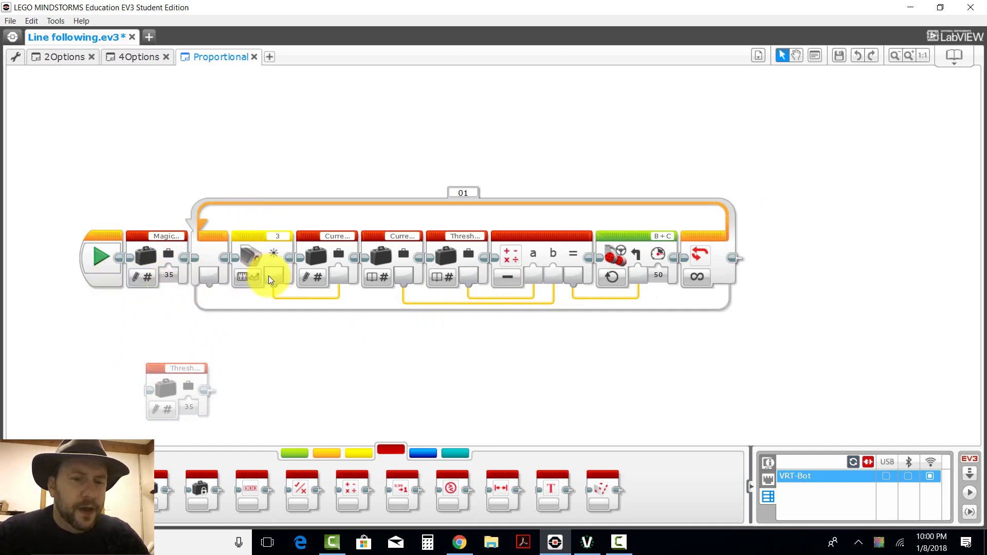
Add a Color Sensor block set to Reflected Light Intensity below the loop.
click(350, 457)
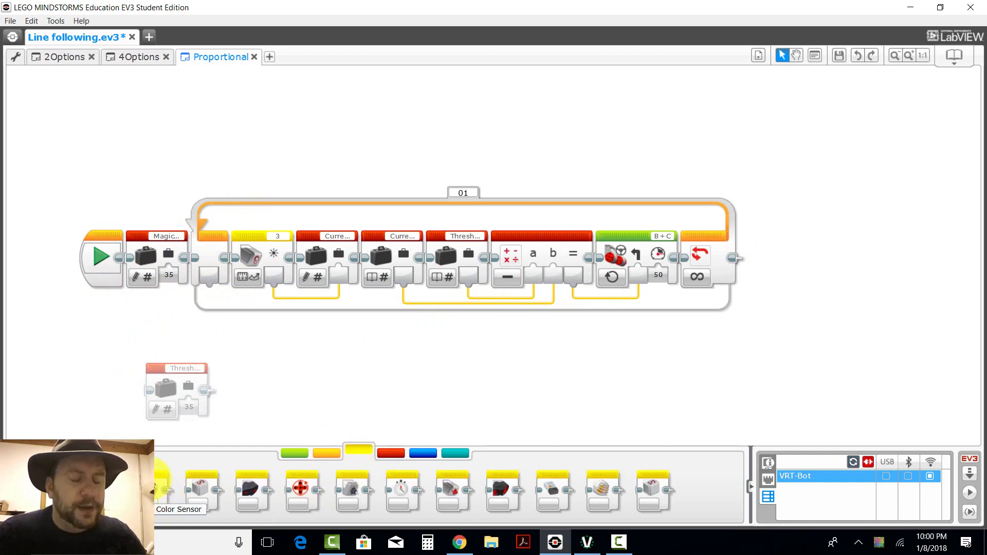
drag(164, 490, 325, 389)
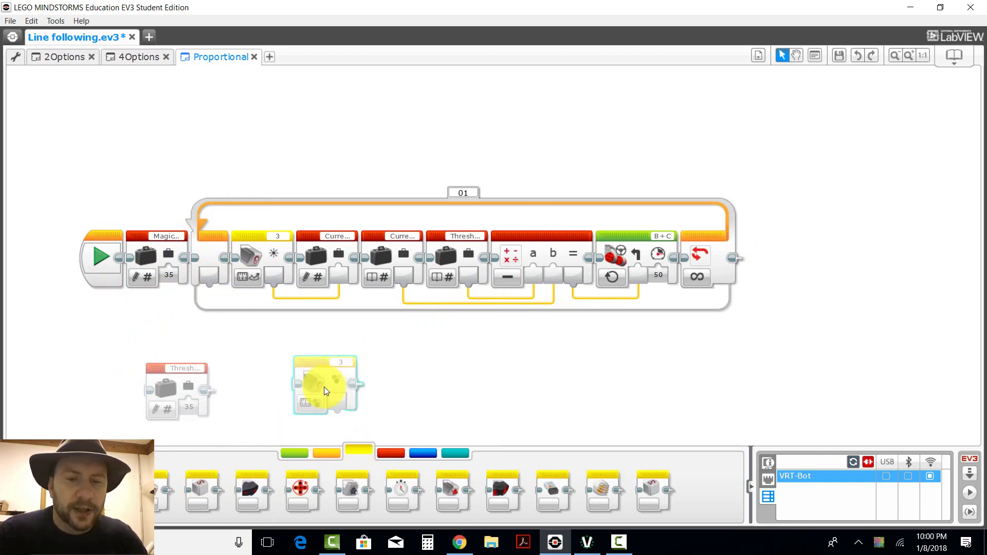
click(312, 405)
mouse_move(344, 422)
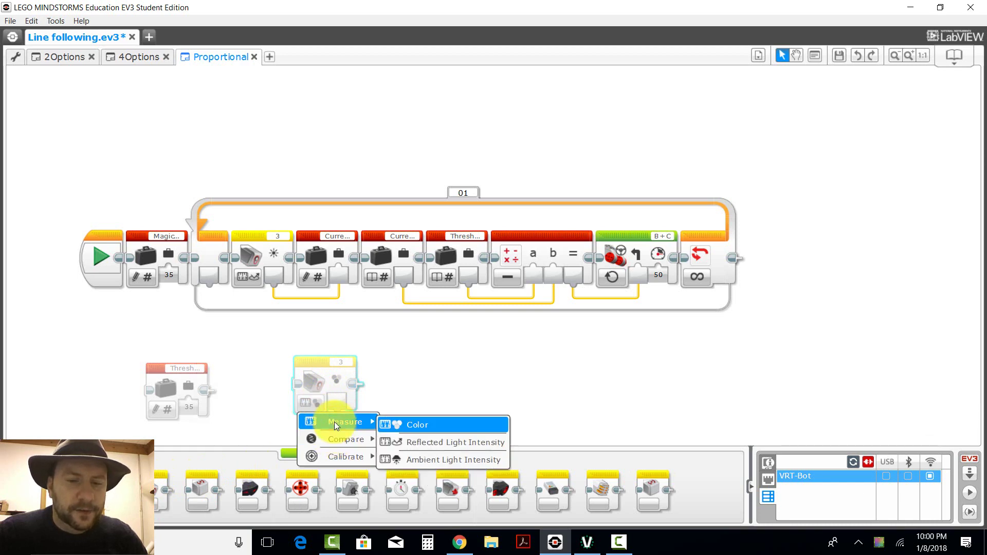
click(425, 443)
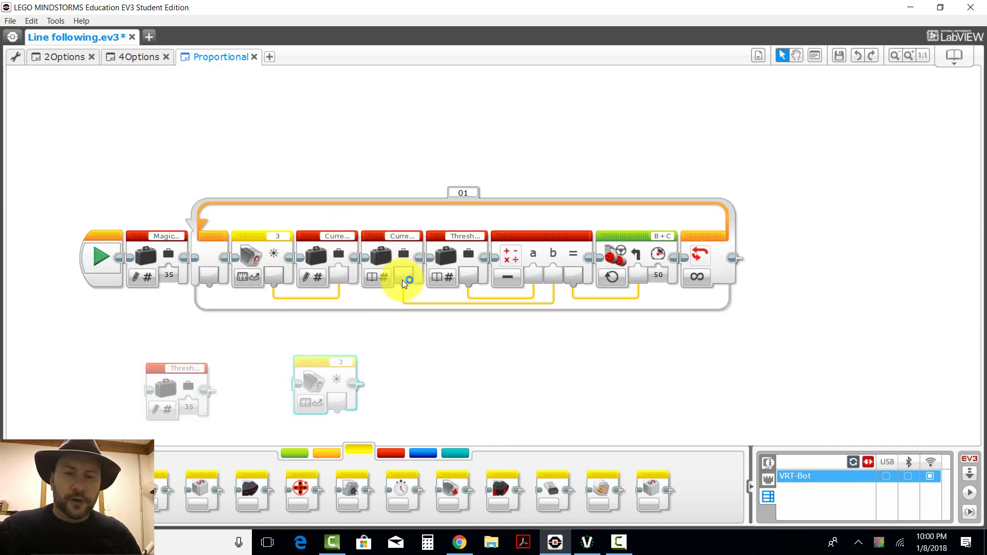
Make the subtraction's variable block read Magic Number and delete the stray sensor block.
drag(411, 291, 530, 316)
click(465, 236)
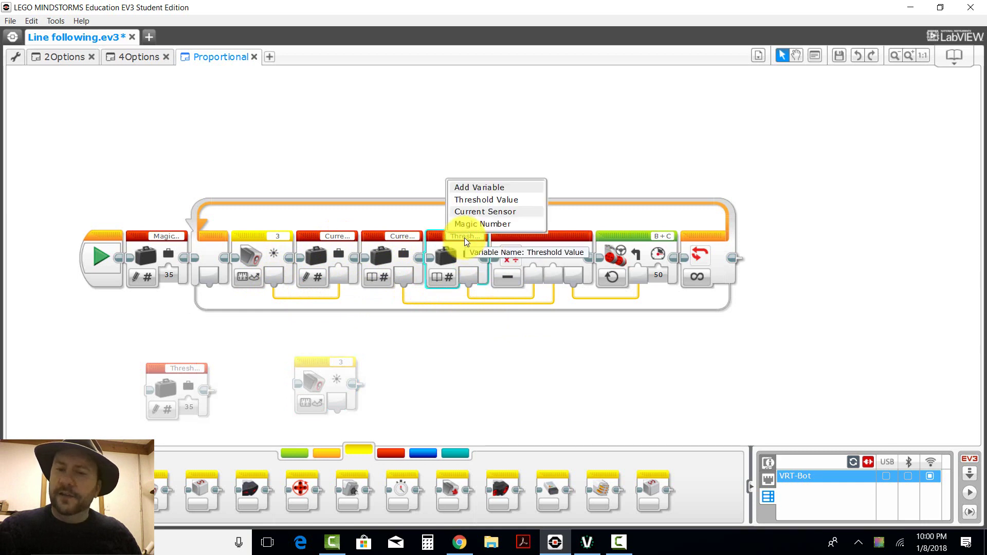
click(466, 224)
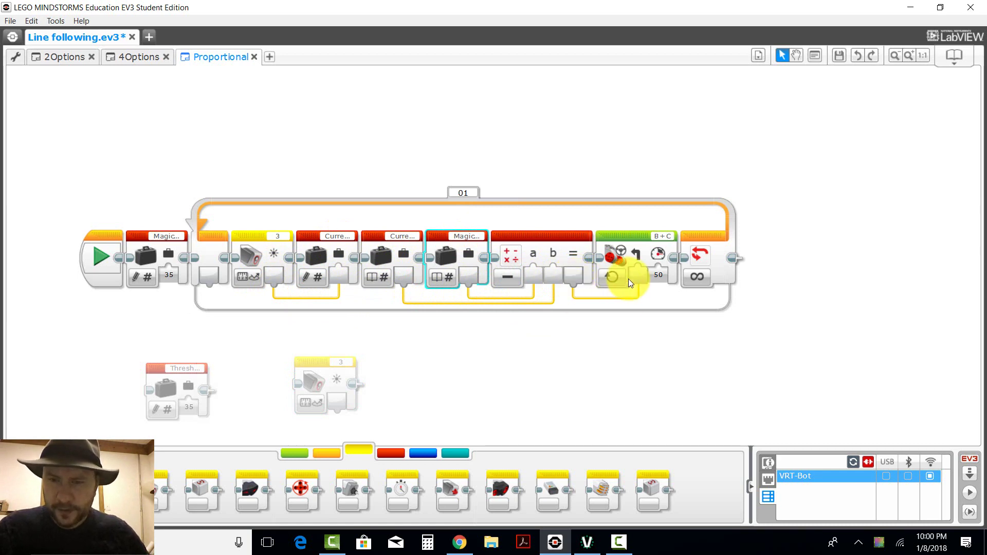
click(305, 370)
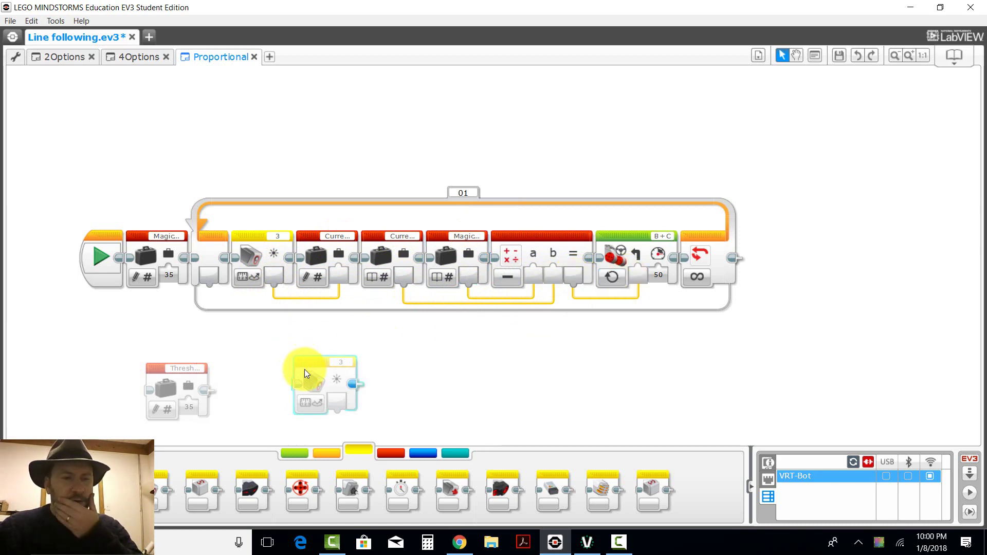
key(Delete)
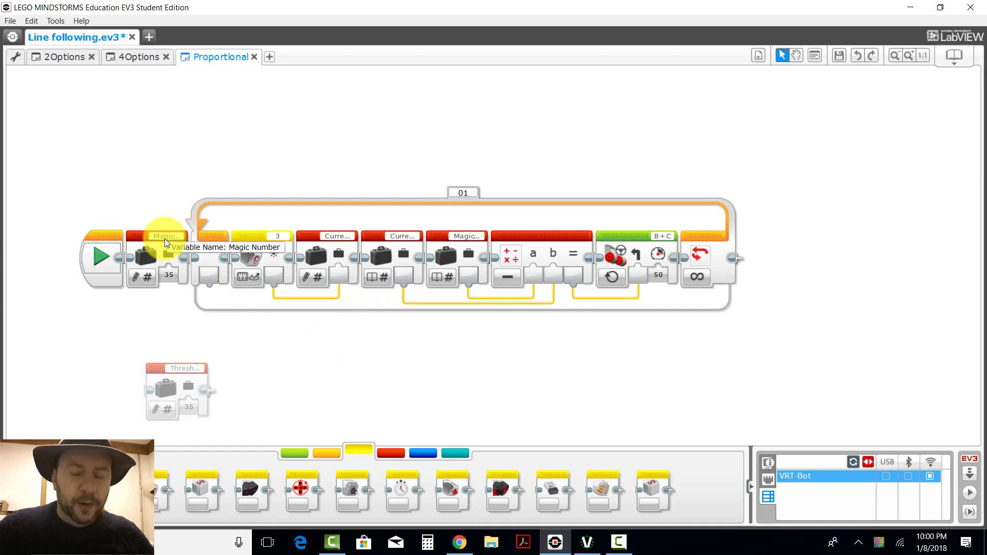
Confirm Magic Number and Current Sensor modes, then delete the unused Threshold block.
click(440, 279)
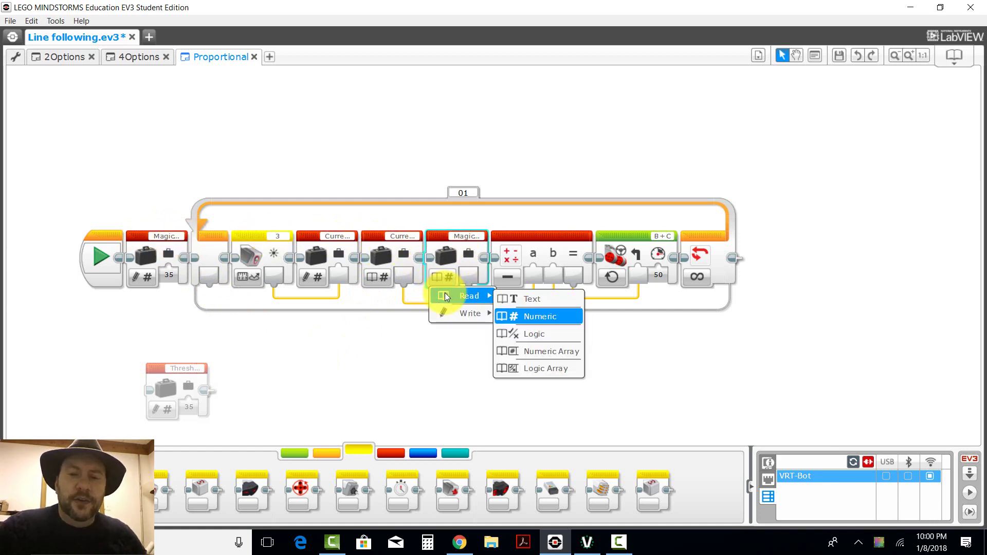
click(535, 317)
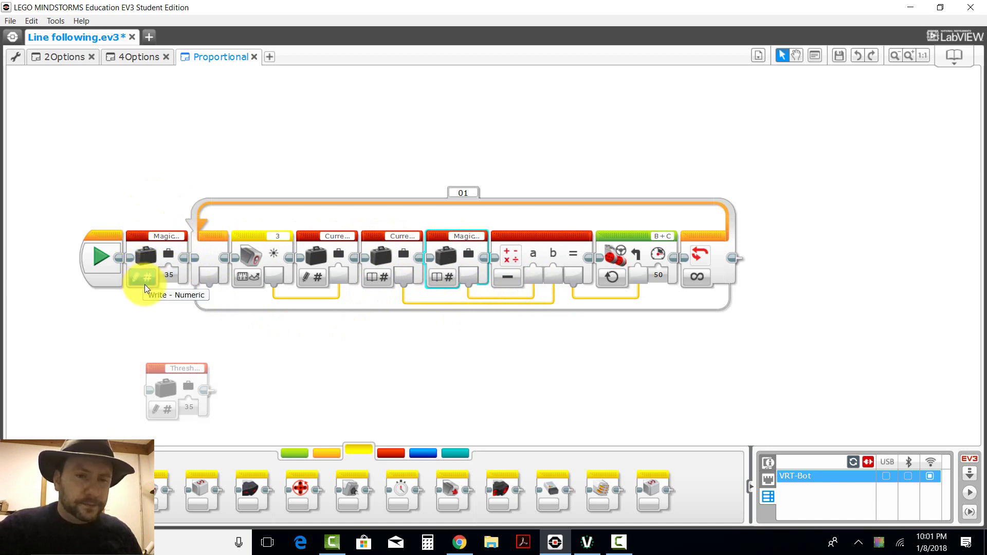
click(312, 277)
mouse_move(339, 313)
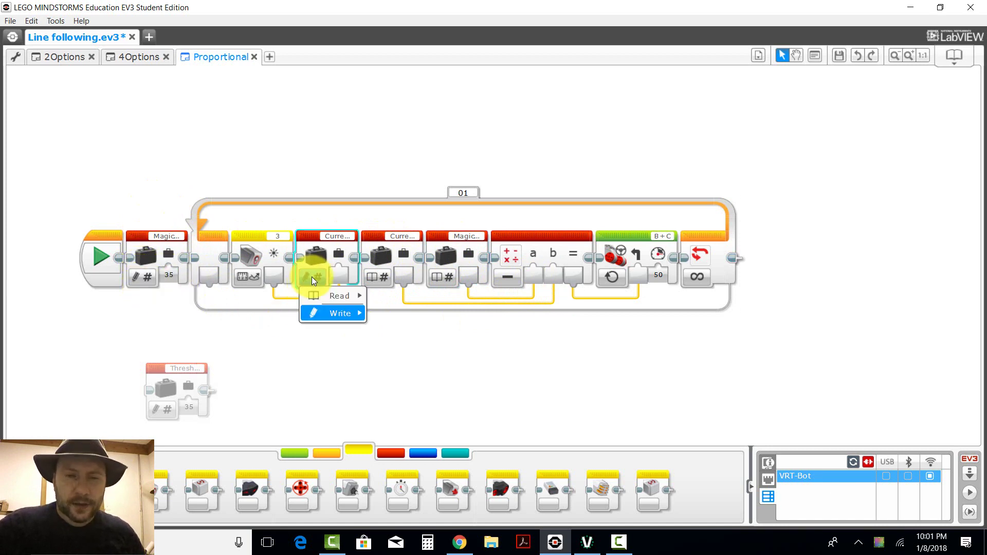
click(399, 333)
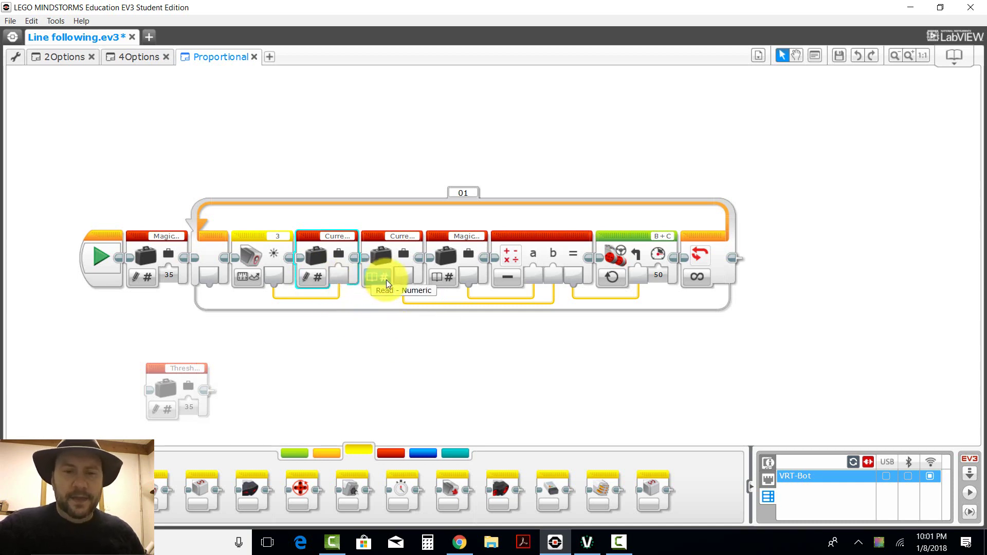
click(401, 236)
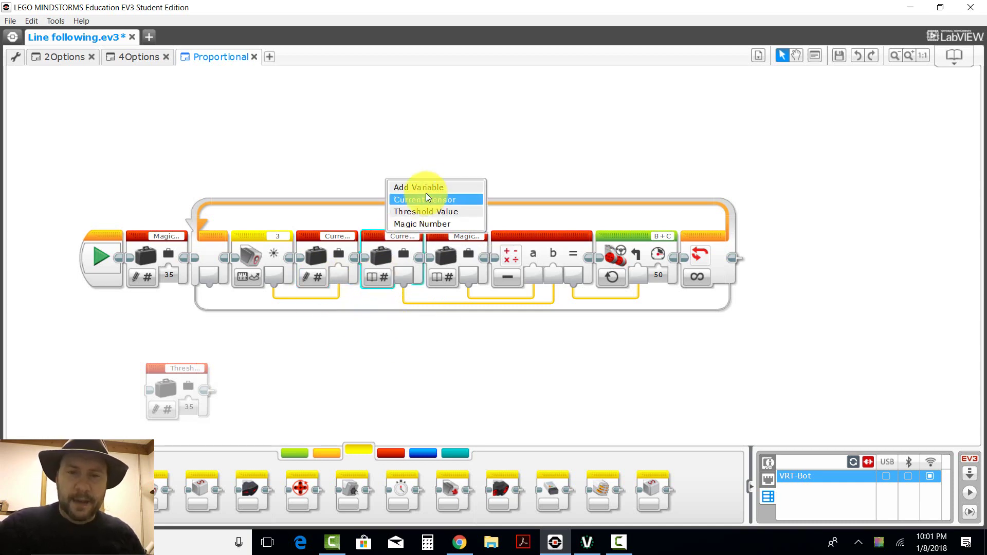
click(363, 339)
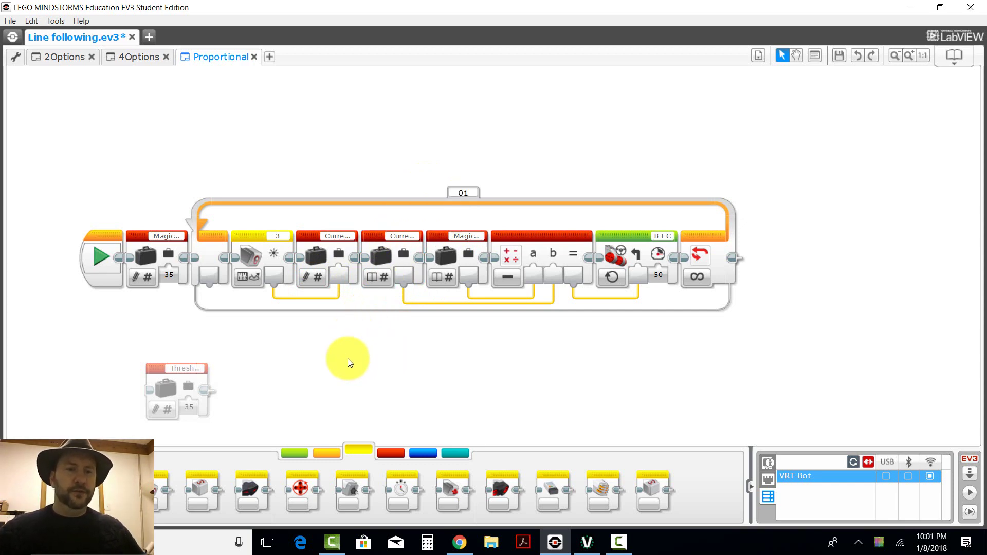
click(159, 370)
key(Delete)
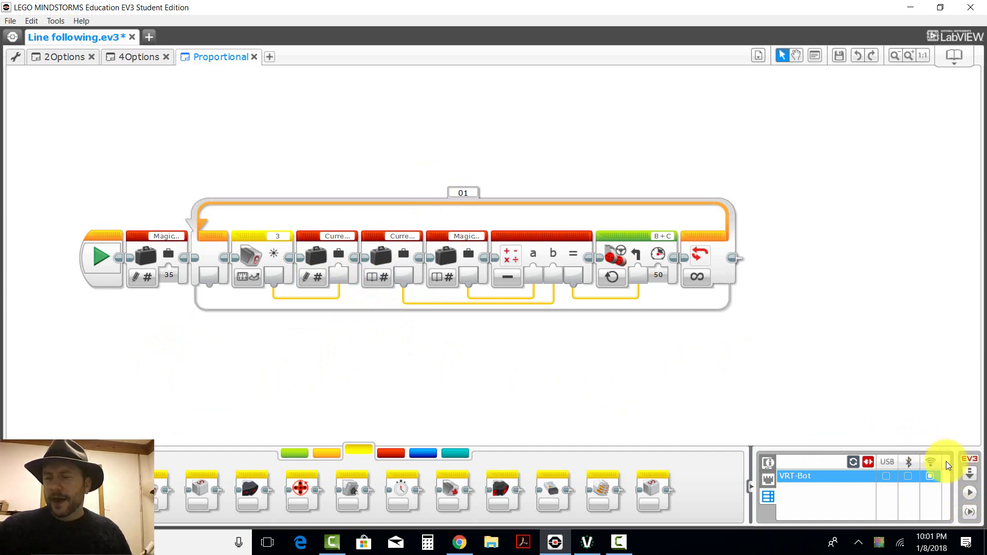
Download Proportional and start it from the virtual brick's Line following folder.
click(970, 474)
mouse_move(587, 543)
click(589, 544)
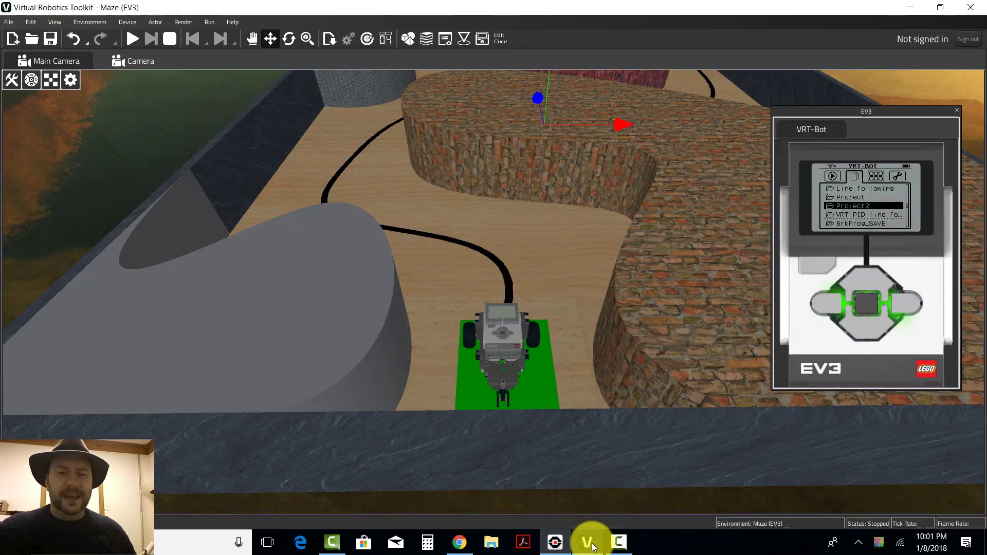
click(904, 301)
click(825, 304)
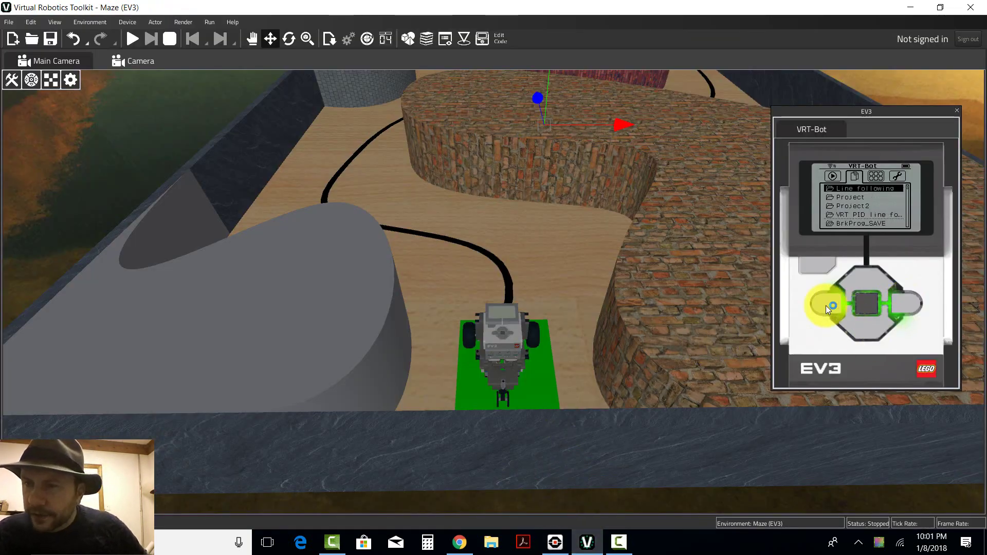
click(864, 317)
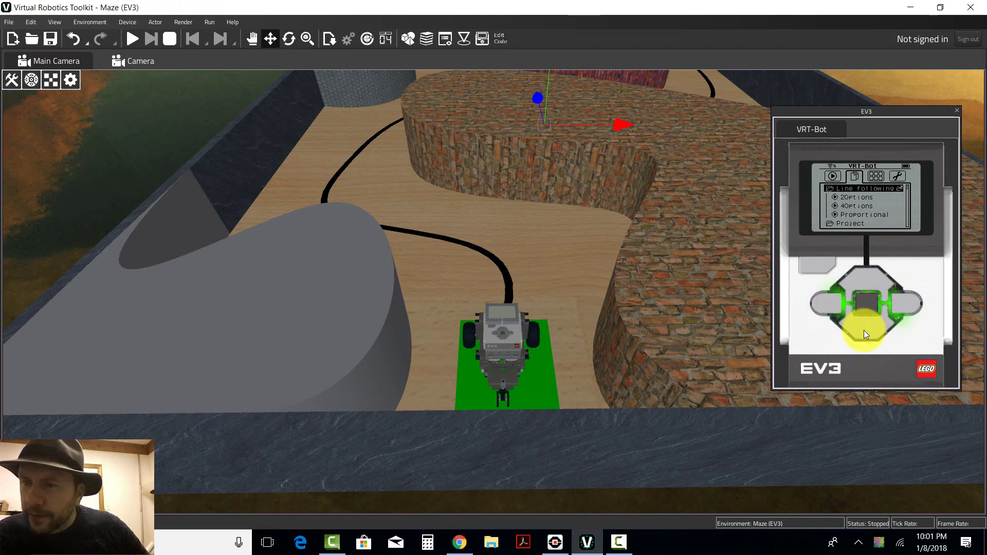
click(864, 330)
click(863, 331)
click(869, 304)
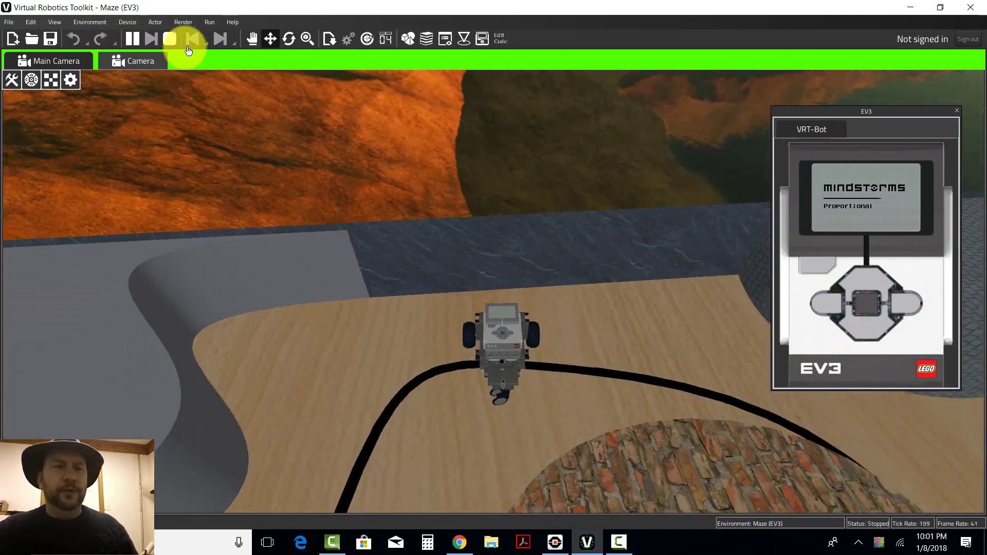
Reset and replay the simulation, follow the robot, then stop the program on the brick.
click(190, 39)
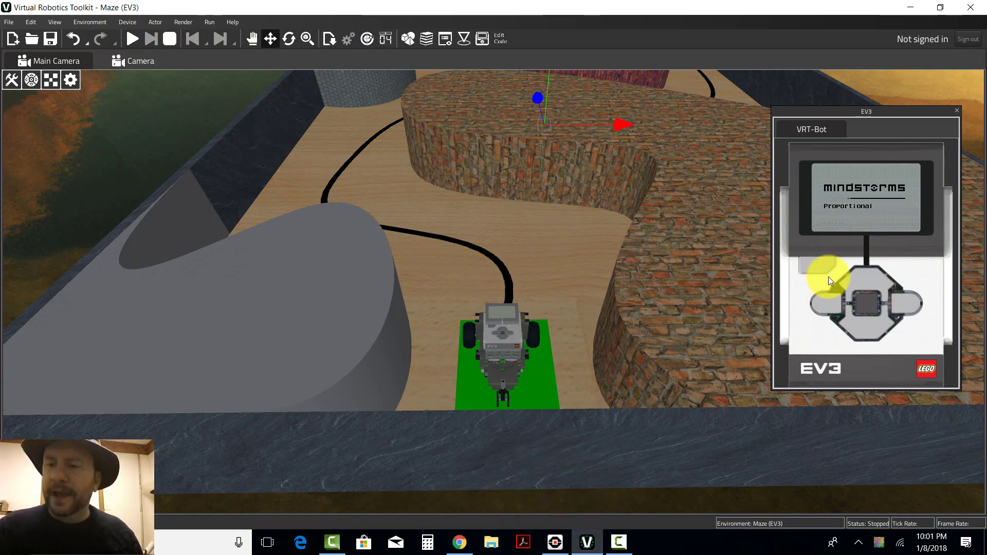
click(133, 39)
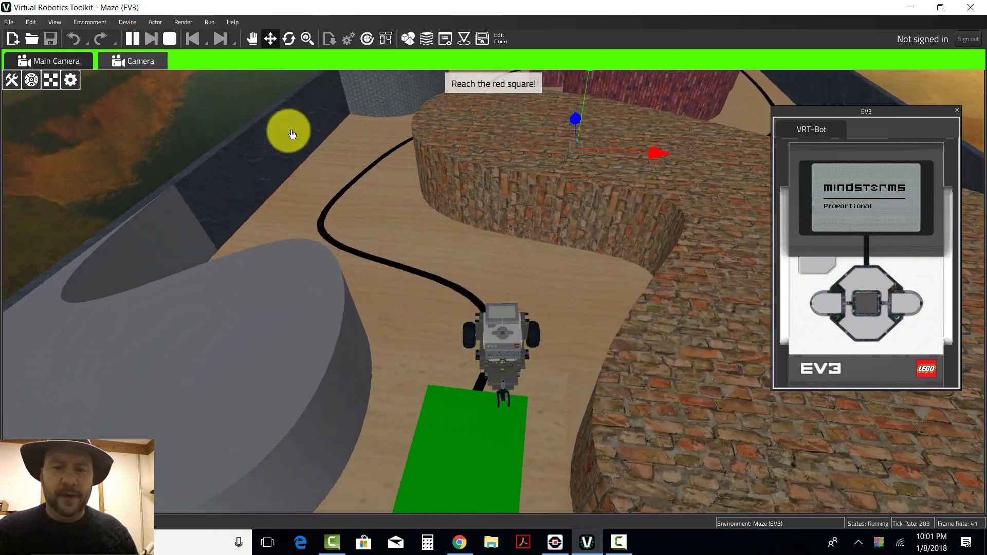
drag(292, 135, 372, 213)
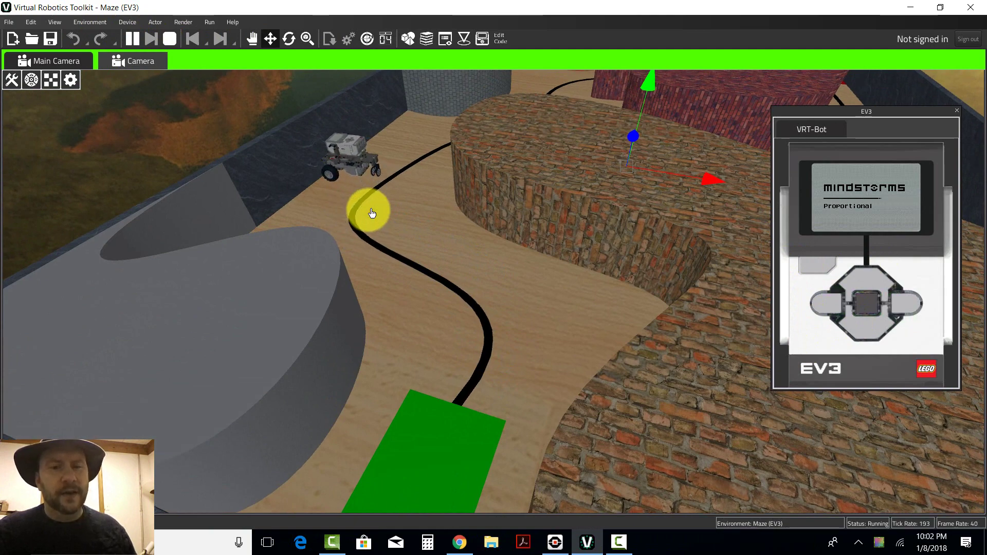
click(816, 266)
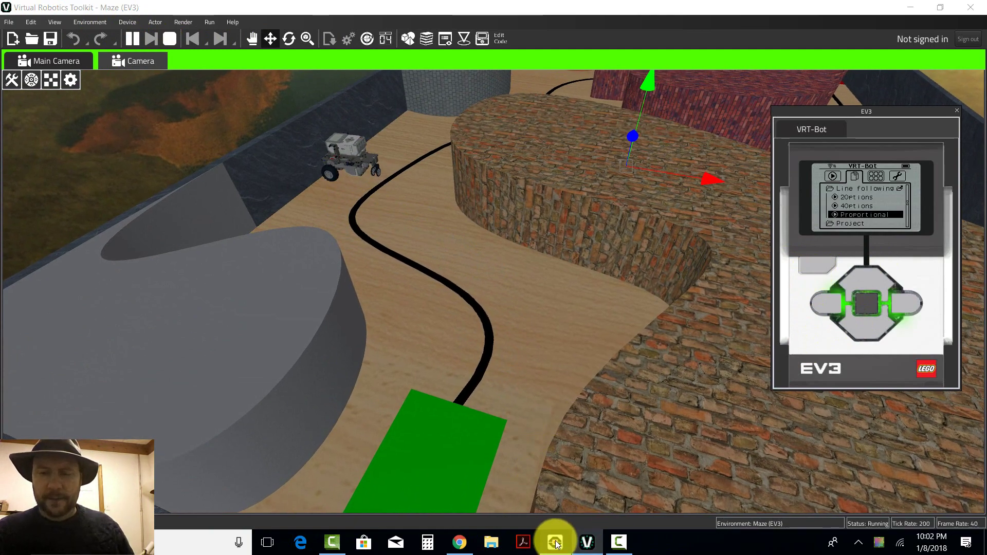
click(554, 542)
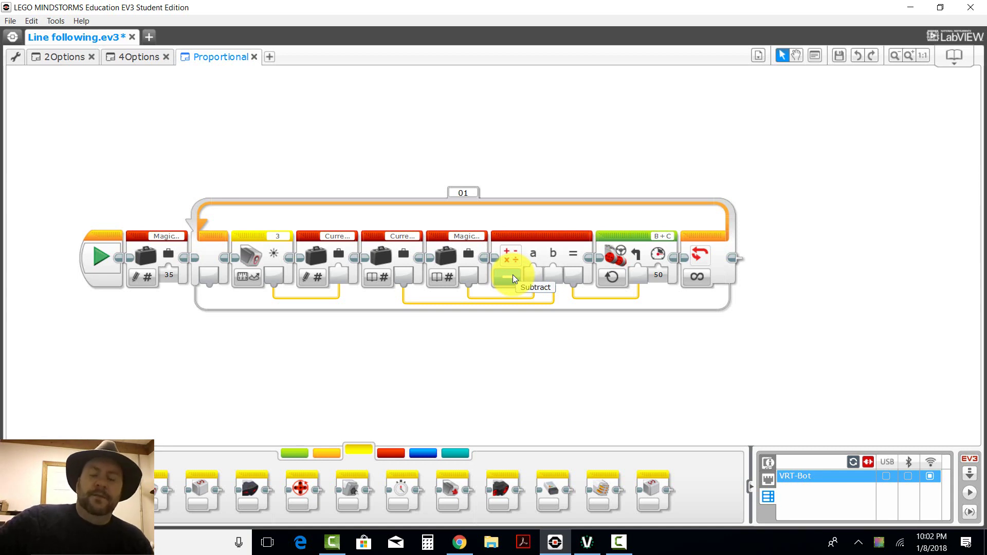
Detach the data wire from Move Steering and set its steering to 43.
drag(641, 276, 638, 302)
click(642, 276)
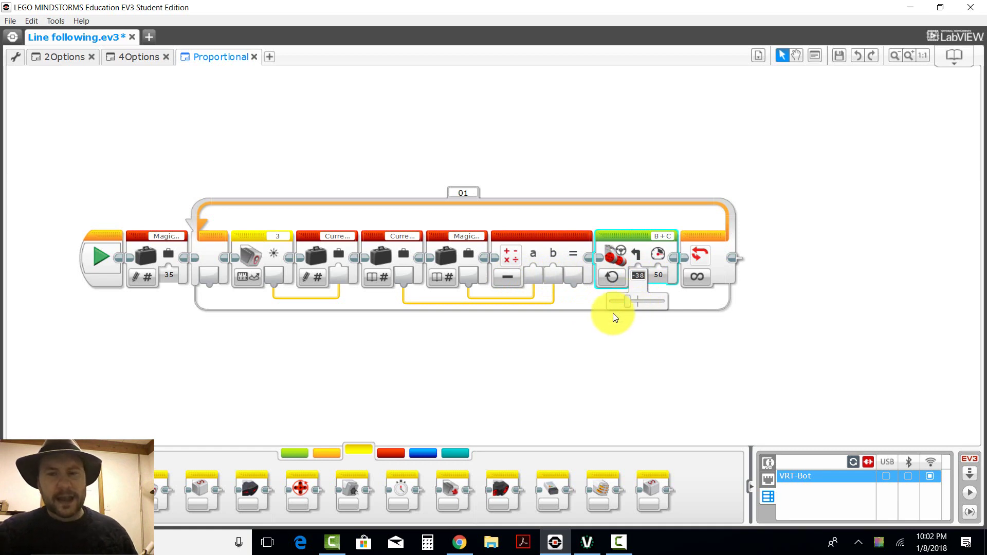
click(305, 233)
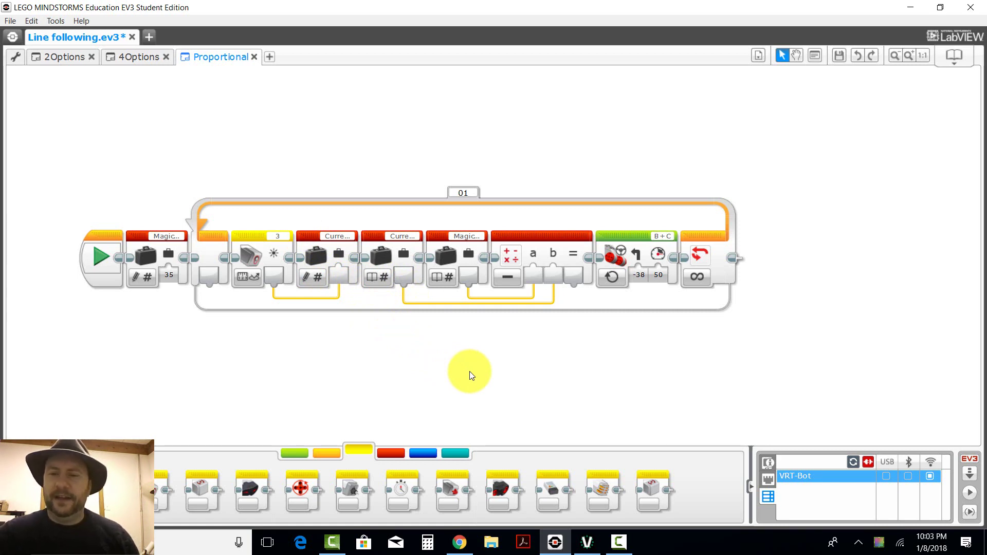
click(643, 275)
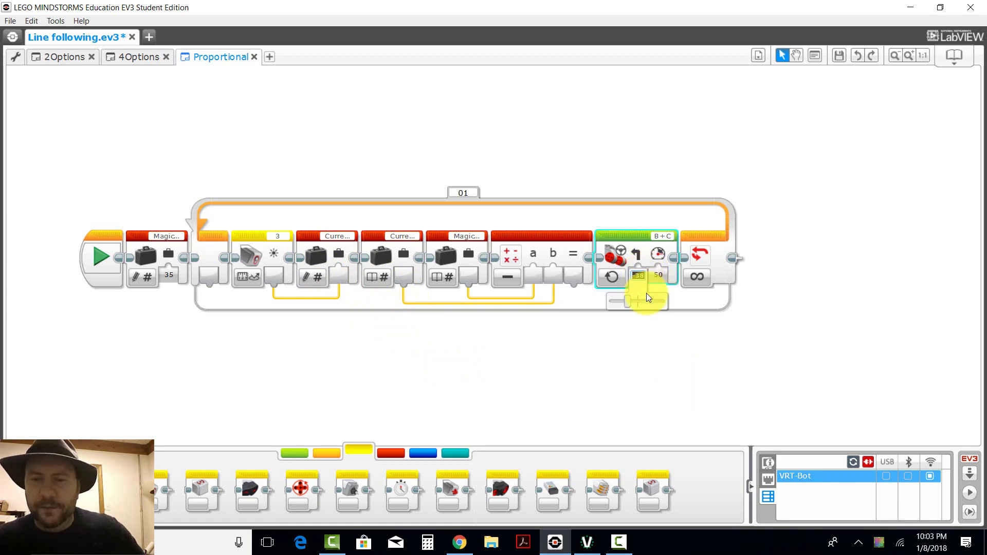
drag(629, 300, 651, 303)
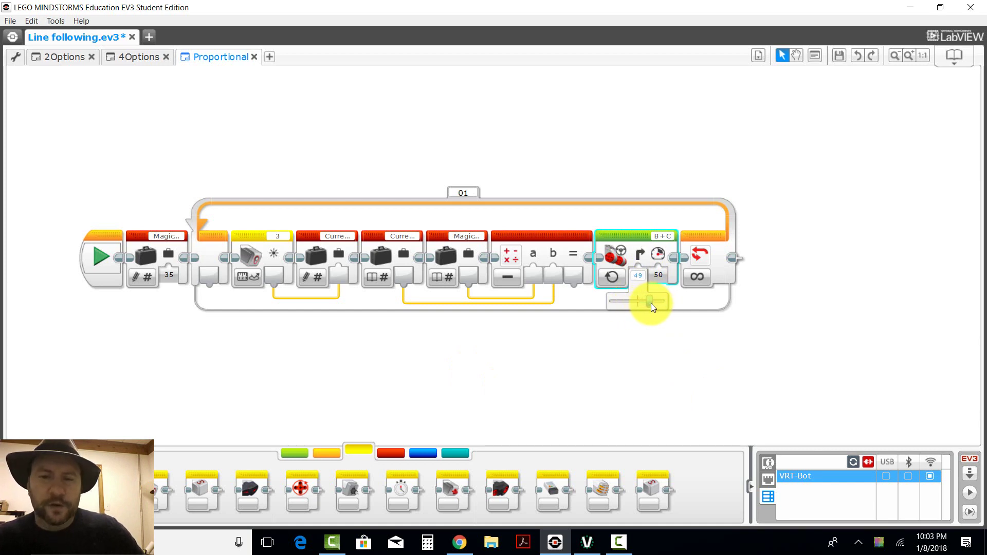
click(671, 351)
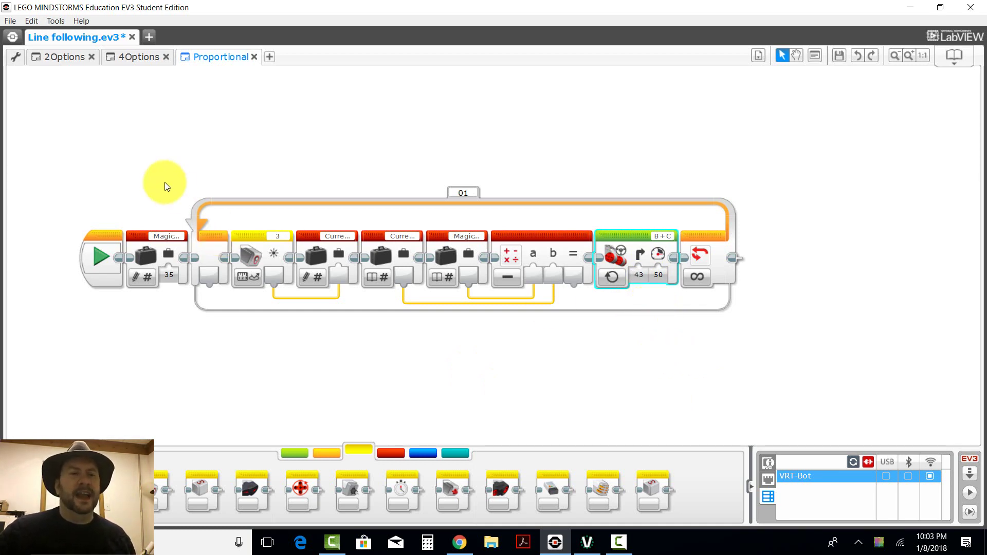
click(138, 57)
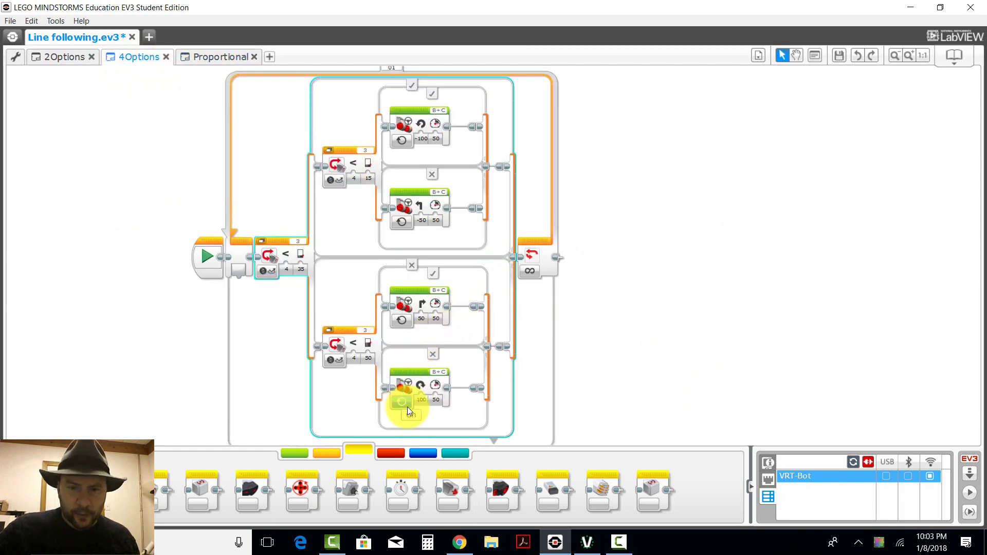
click(421, 319)
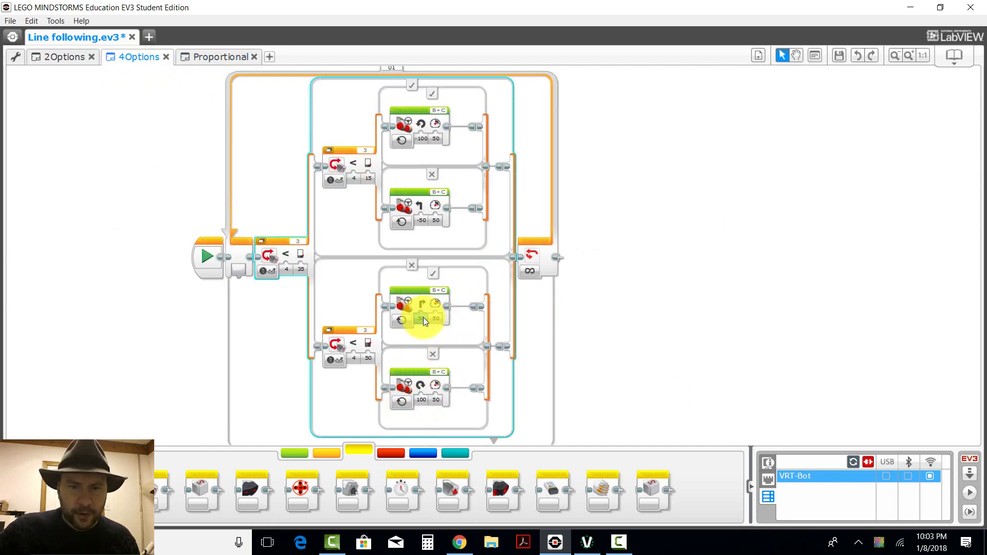
click(425, 291)
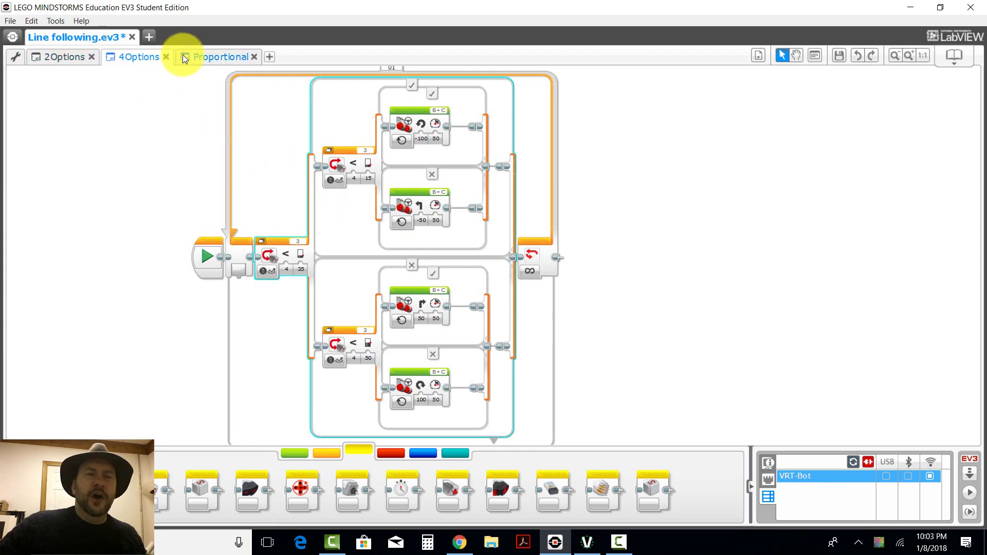
click(221, 56)
click(273, 201)
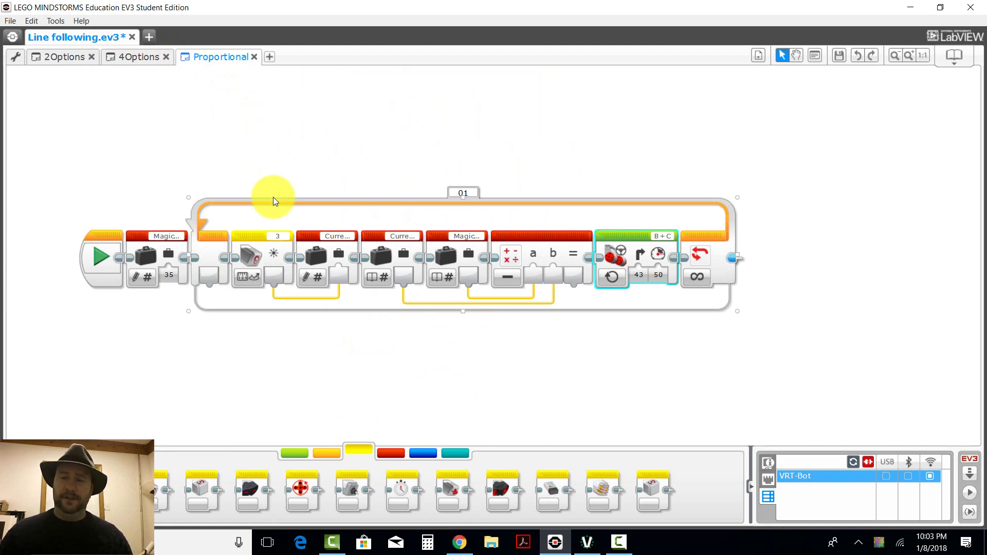
click(416, 184)
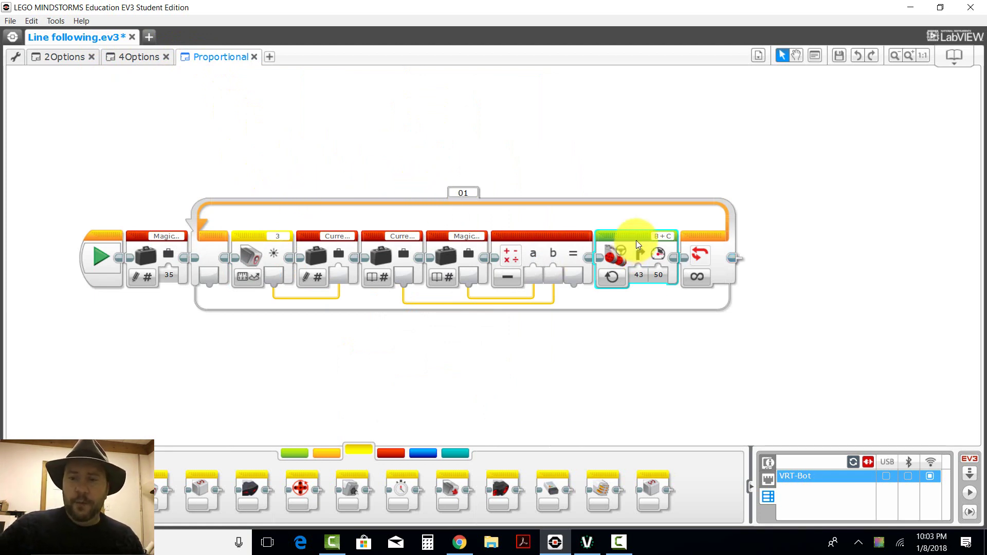
Add a Multiply Math block taking the subtraction result times 2, wired into Move Steering's steering.
click(393, 455)
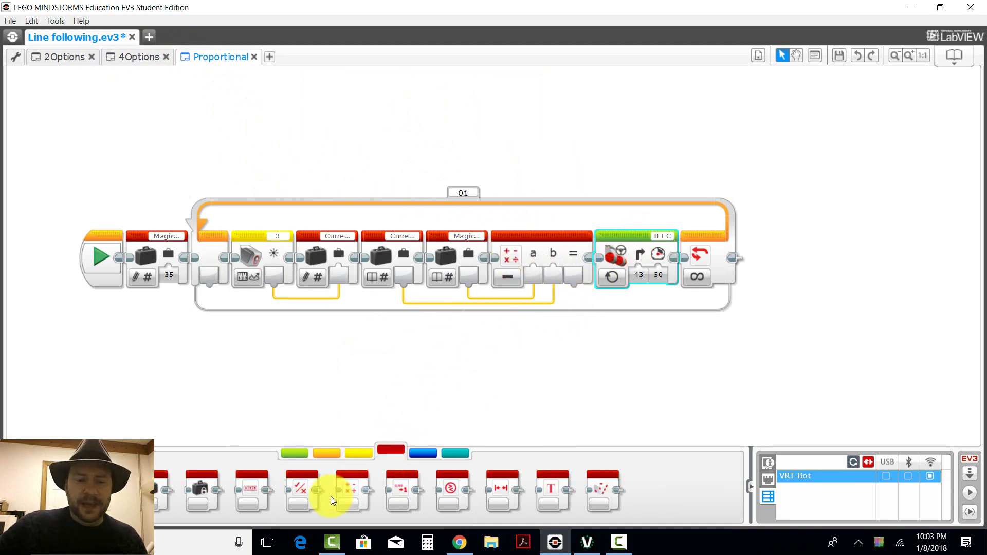
mouse_move(352, 489)
mouse_down()
mouse_move(548, 373)
mouse_move(636, 277)
mouse_up()
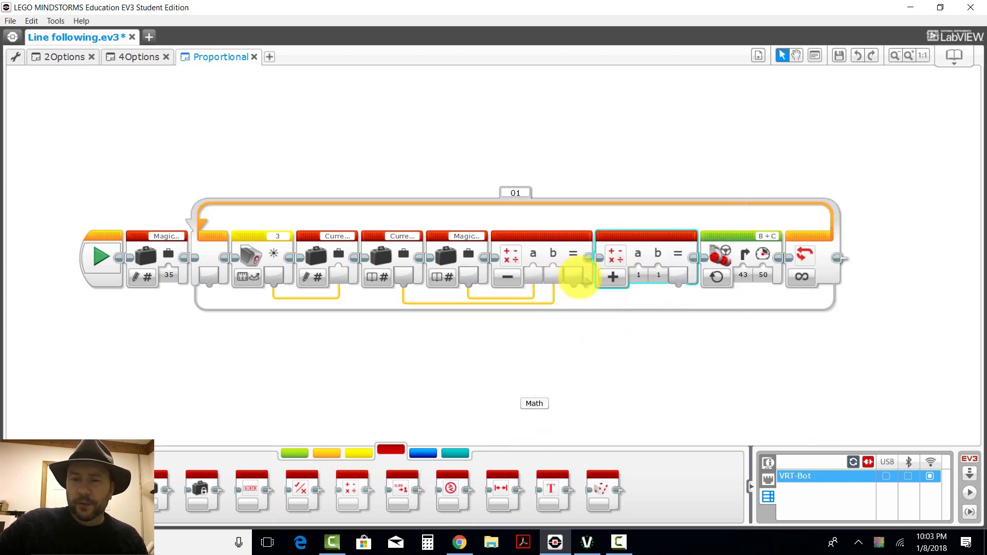
drag(577, 279, 637, 276)
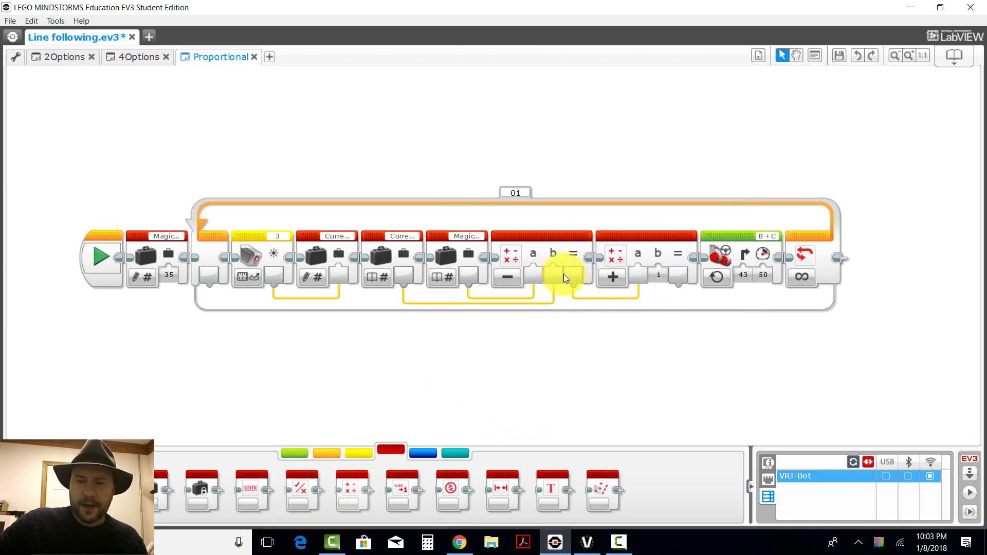
click(613, 276)
click(633, 347)
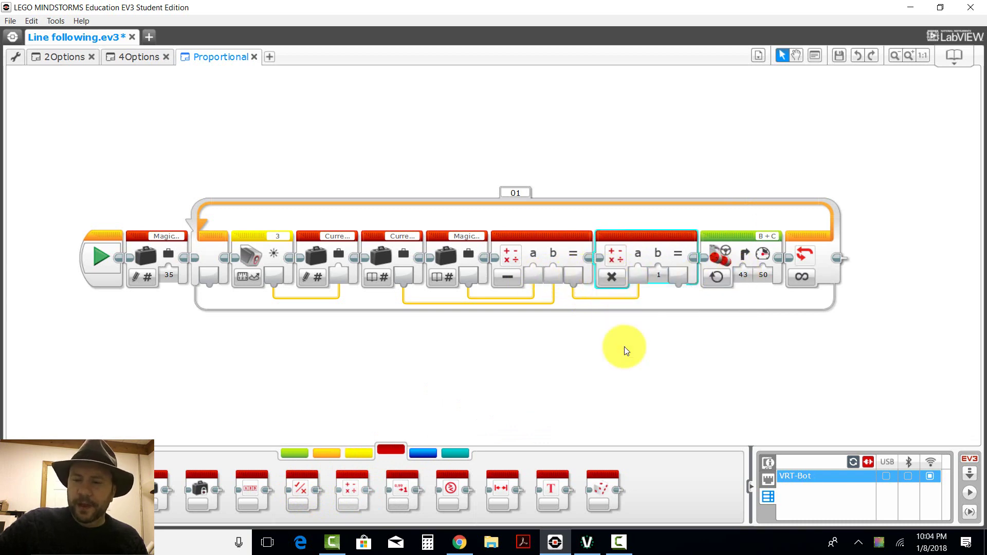
click(662, 275)
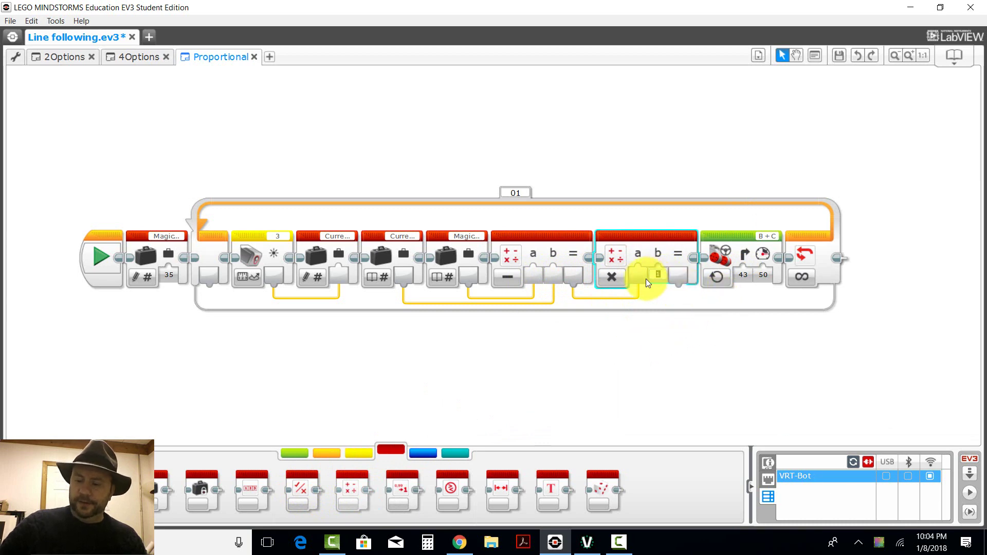
text(2)
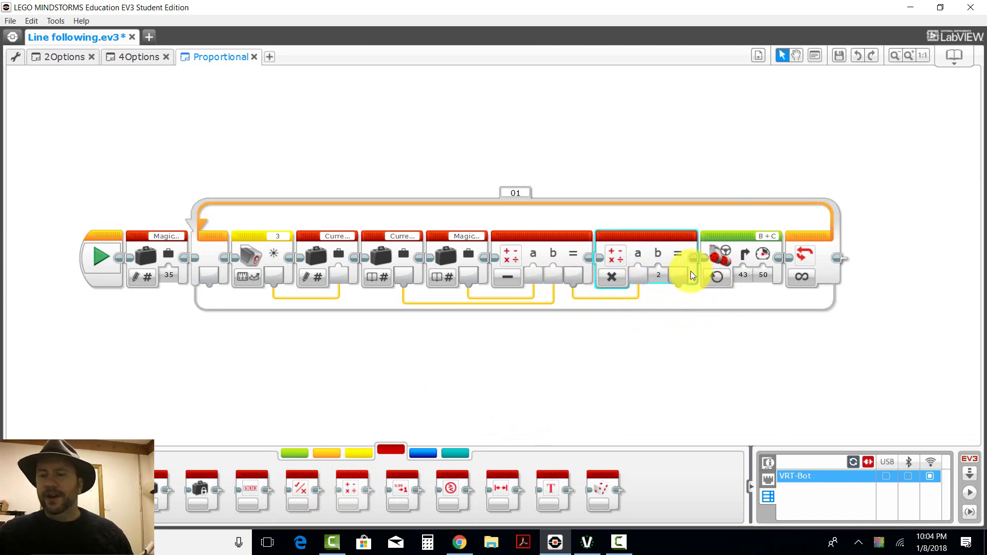
click(690, 276)
drag(689, 277, 743, 277)
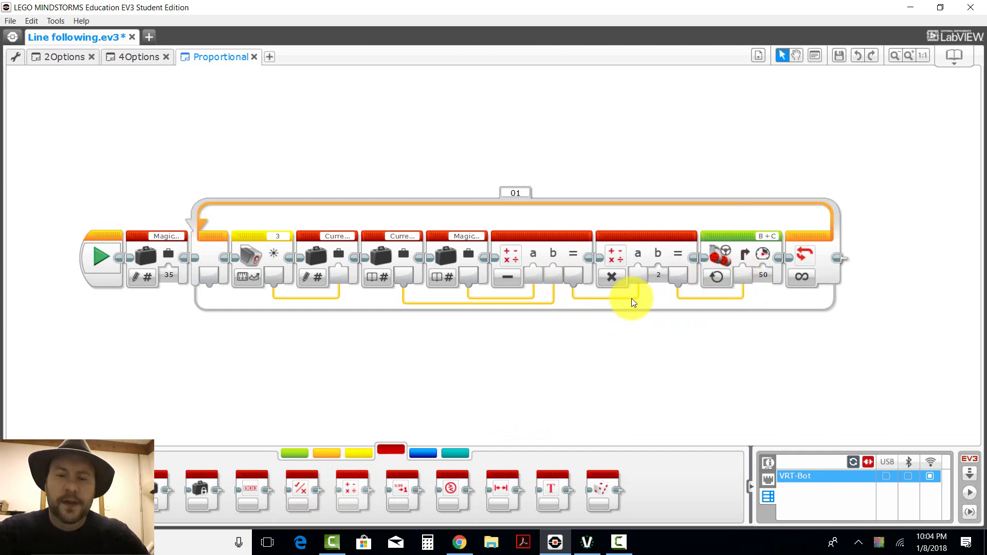
Re-route the yellow data wires into the variable and subtraction block inputs.
click(542, 314)
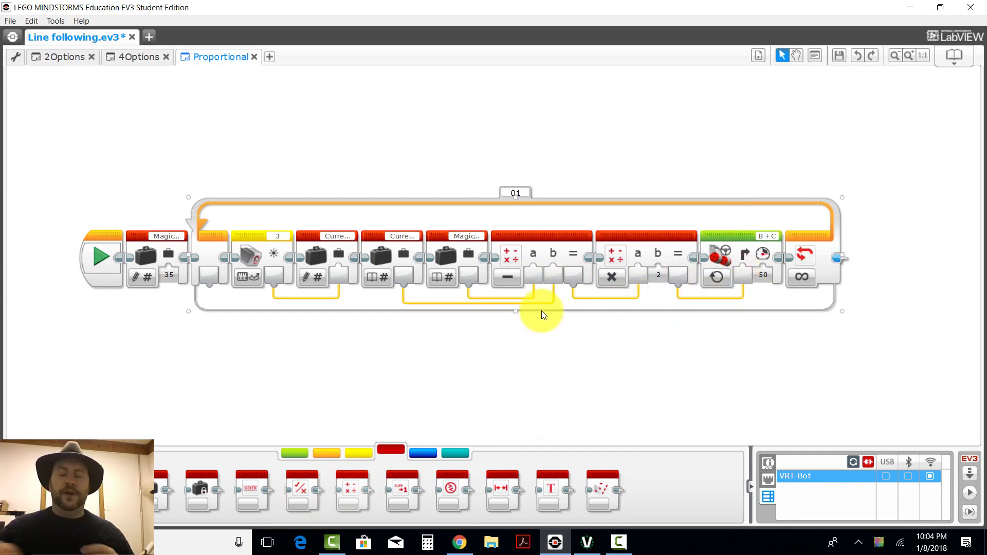
drag(359, 291, 340, 277)
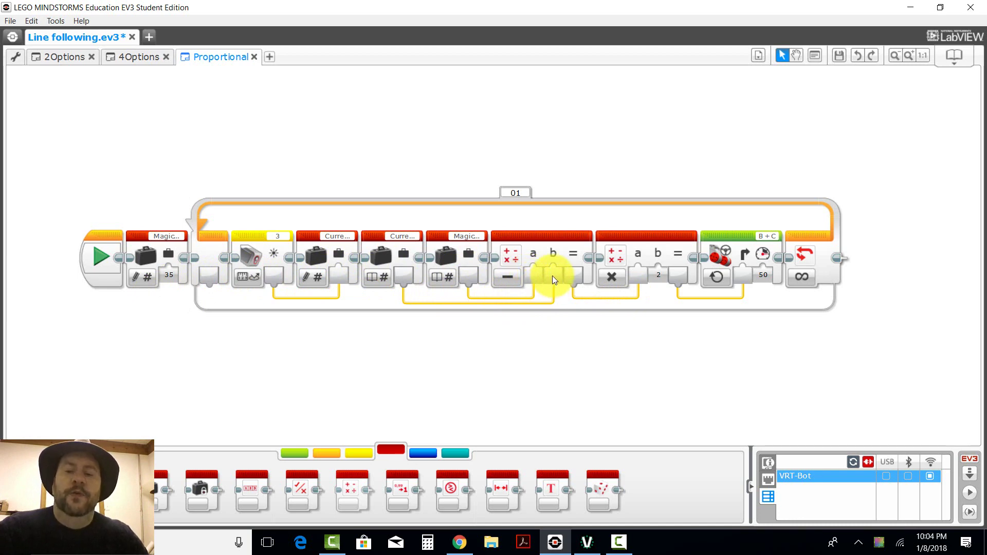
drag(523, 296, 553, 276)
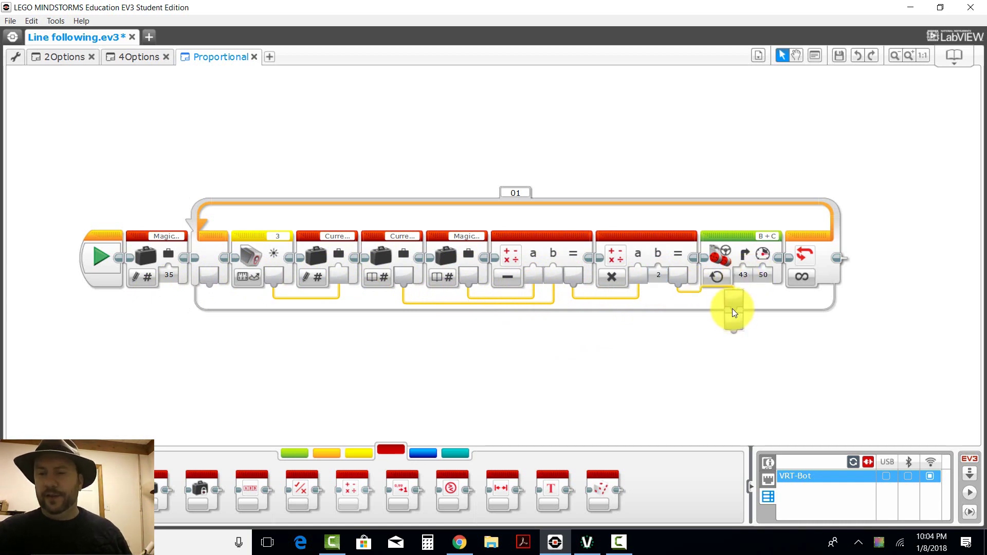
Test the steering slider with a sharper turn, then return it to straight.
click(741, 273)
drag(741, 305, 752, 302)
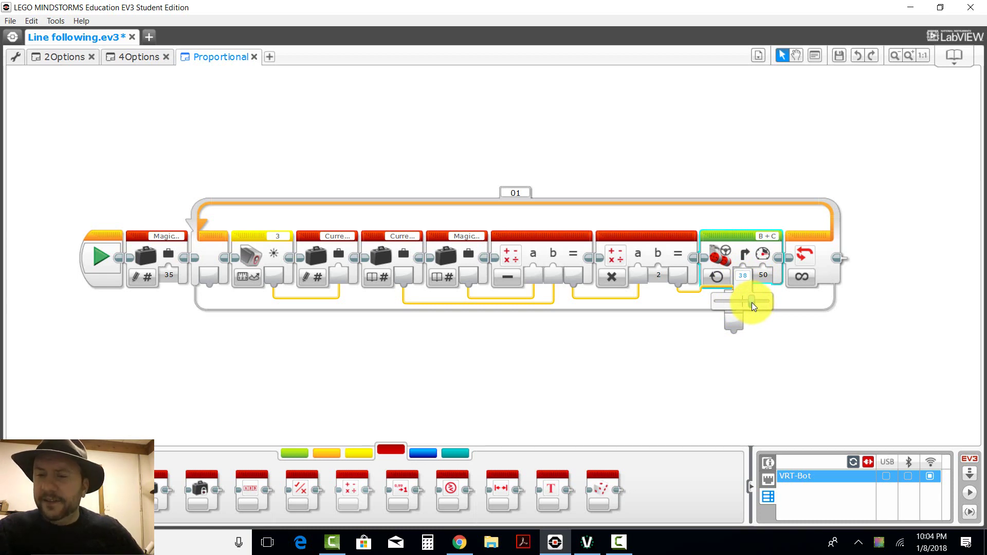
drag(753, 302, 760, 304)
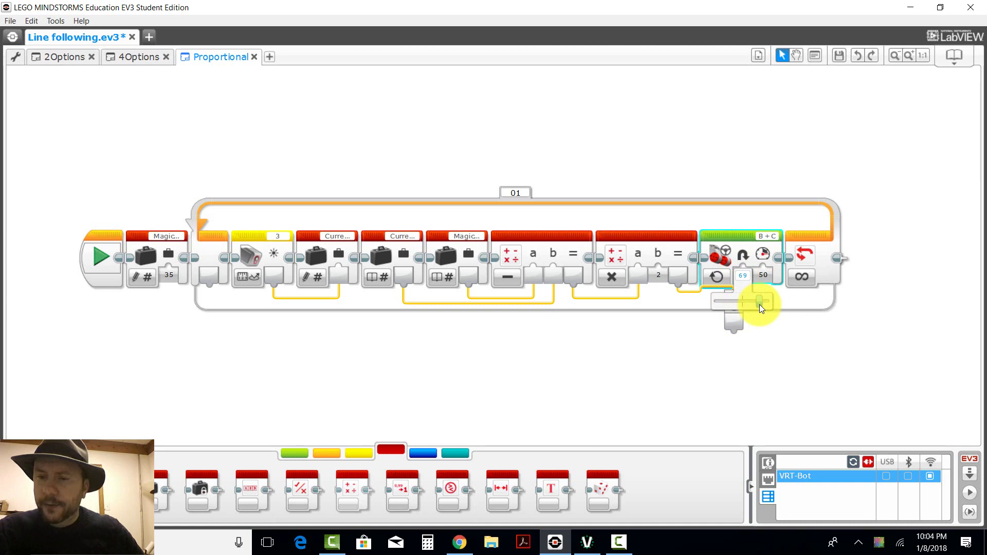
mouse_move(760, 305)
mouse_down()
mouse_move(743, 304)
mouse_move(737, 324)
mouse_up()
click(674, 332)
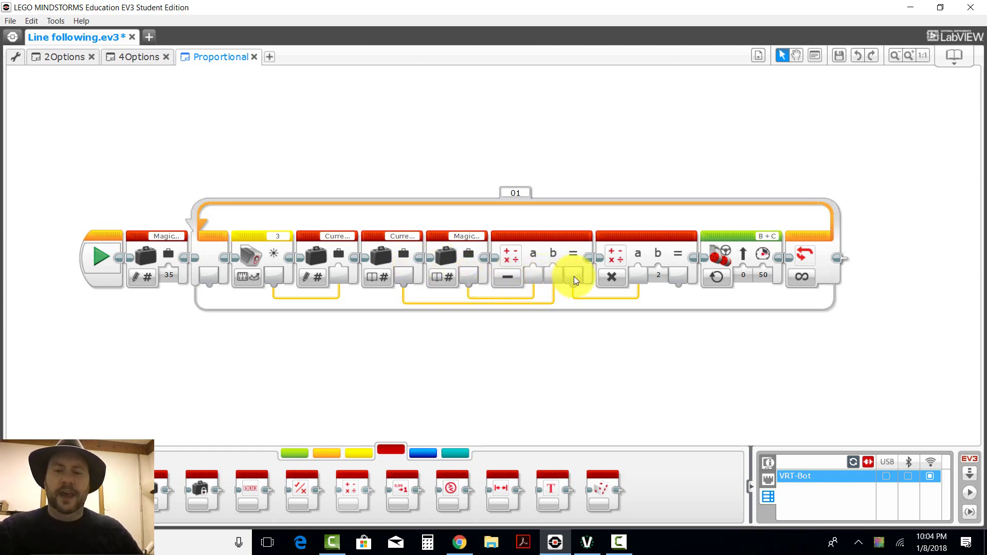
Enter a steering value of -2, then reconnect the multiplication result to steering.
click(745, 275)
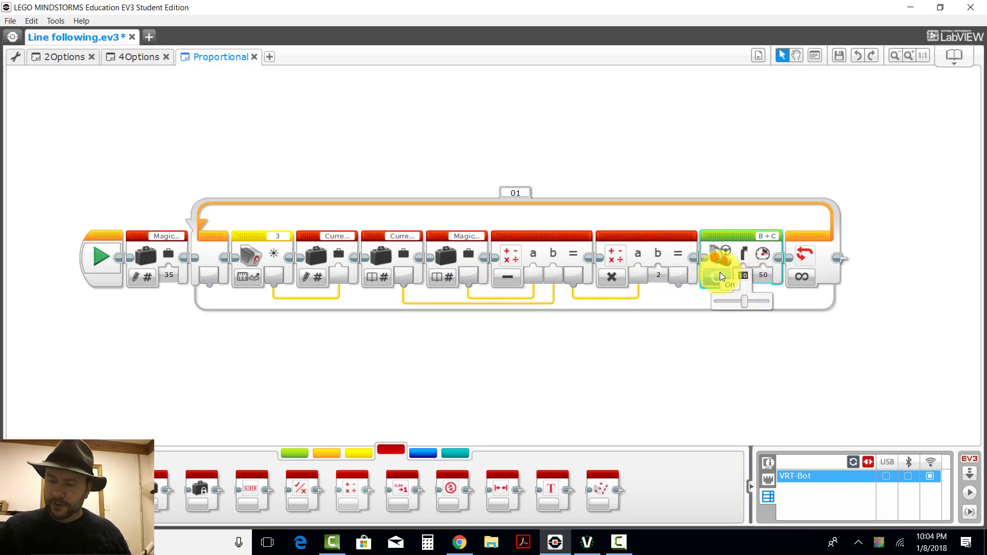
text(-2)
key(Return)
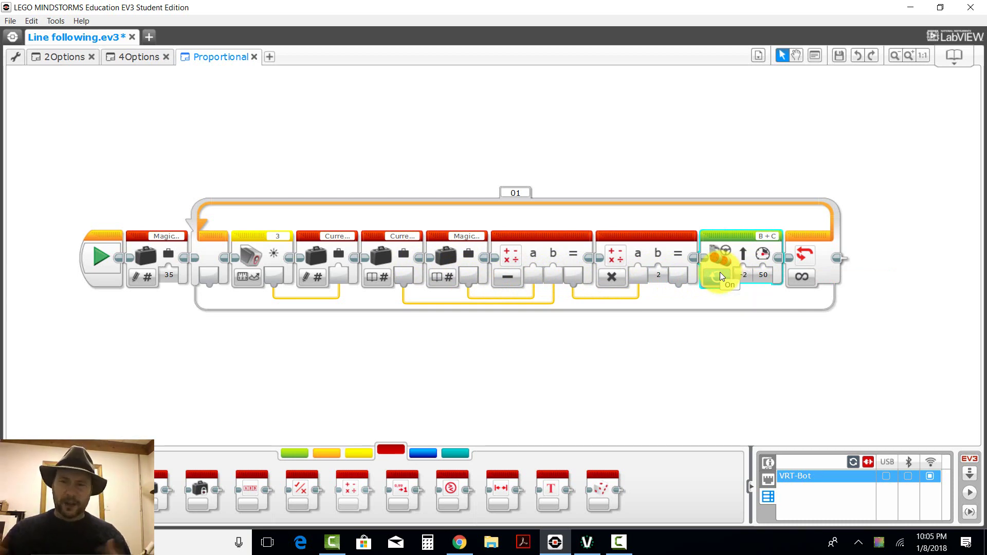
click(660, 275)
text(2)
mouse_move(693, 285)
mouse_down()
mouse_move(718, 301)
mouse_move(754, 289)
mouse_up()
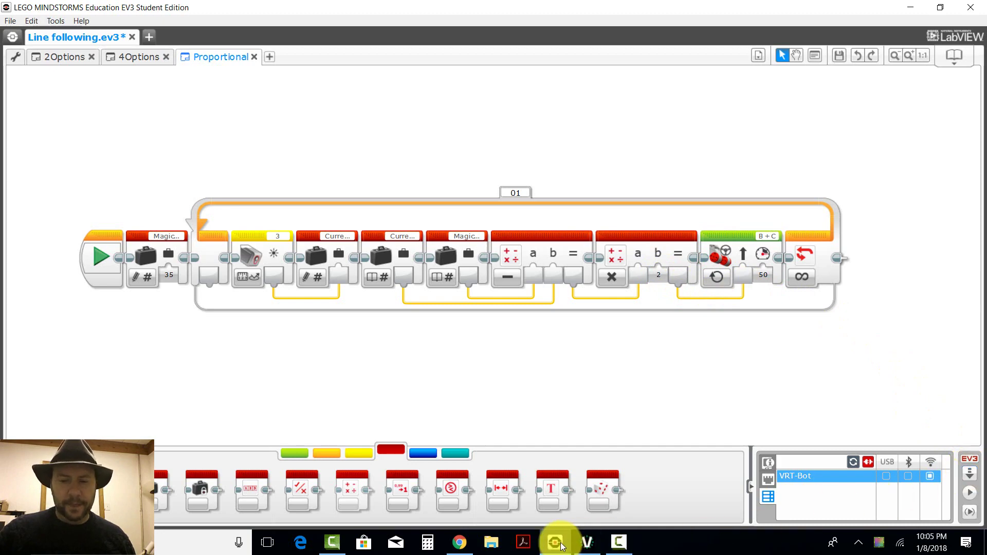
Stop, reset and restart the maze simulation in Virtual Robotics Toolkit.
click(586, 543)
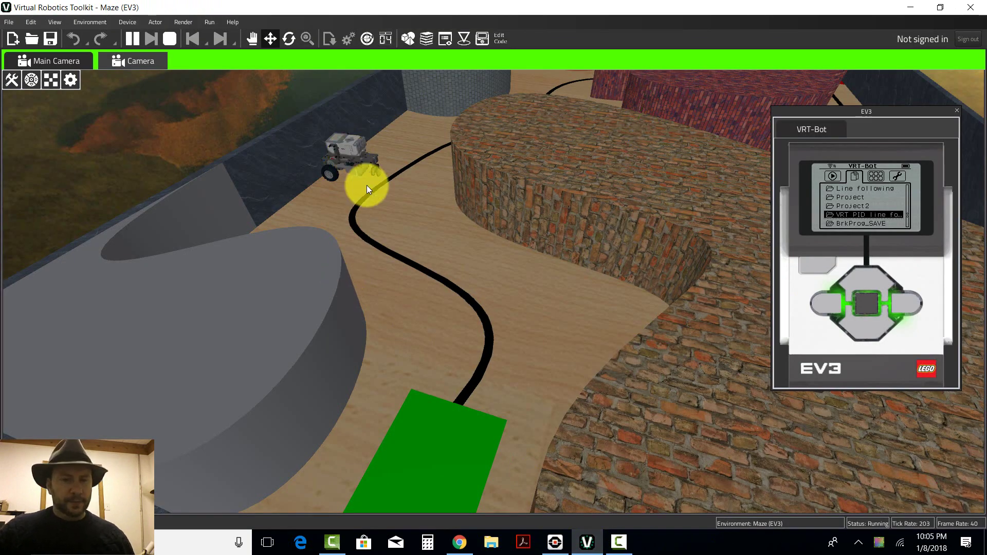
scroll(366, 190, down, 3)
click(171, 39)
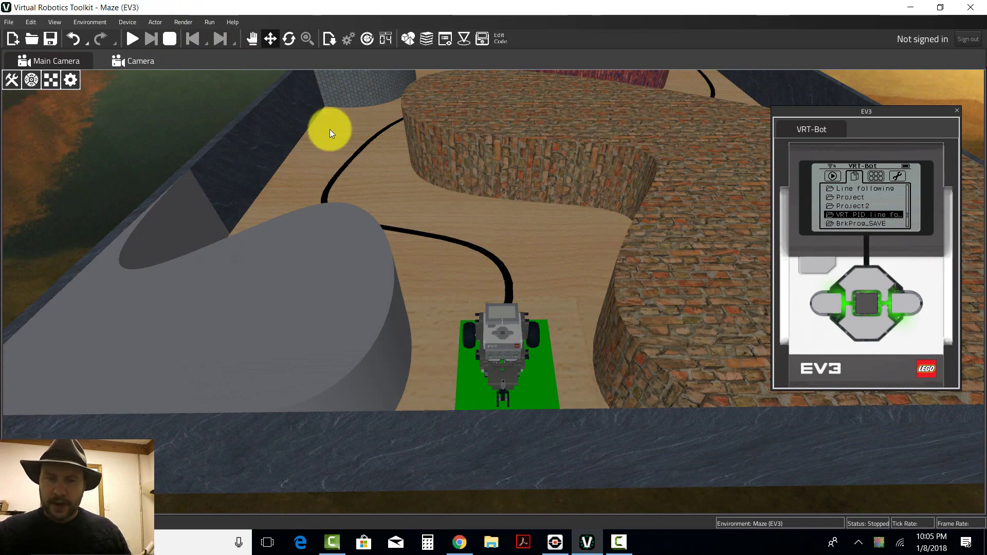
click(132, 39)
scroll(400, 143, up, 3)
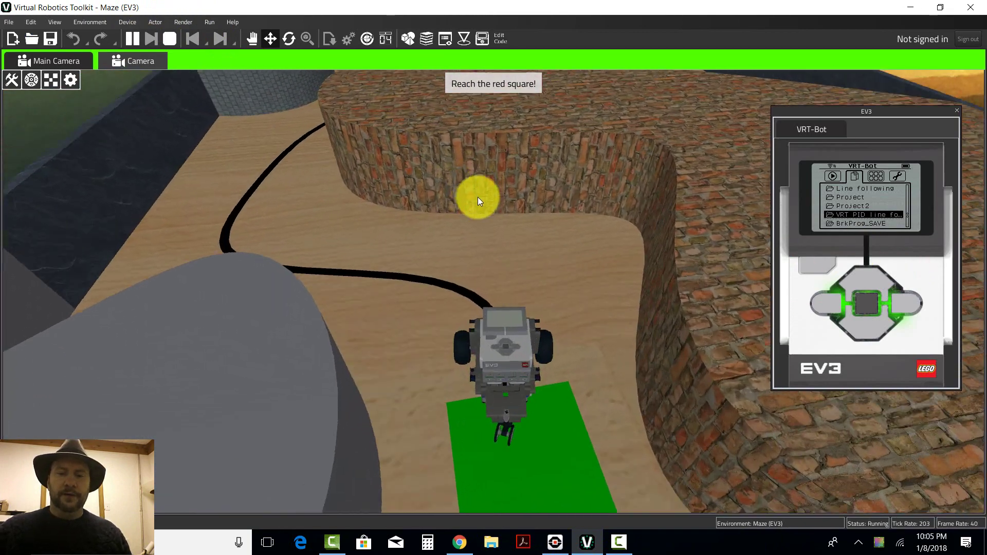
scroll(478, 196, up, 3)
mouse_move(484, 220)
mouse_down()
mouse_move(3, 343)
mouse_move(77, 387)
mouse_up()
scroll(78, 388, down, 3)
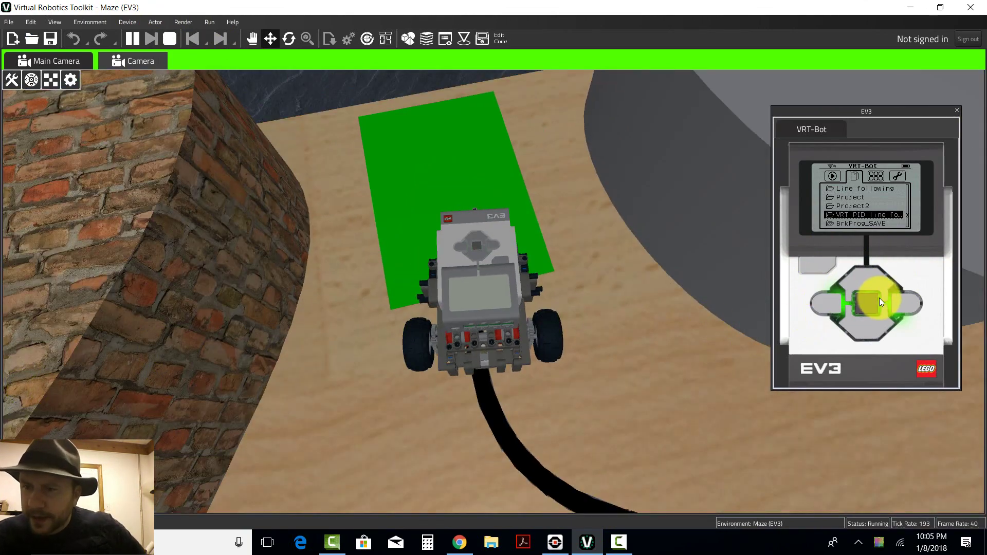
On the virtual brick, open the Line following folder and run Proportional.
click(864, 279)
click(863, 282)
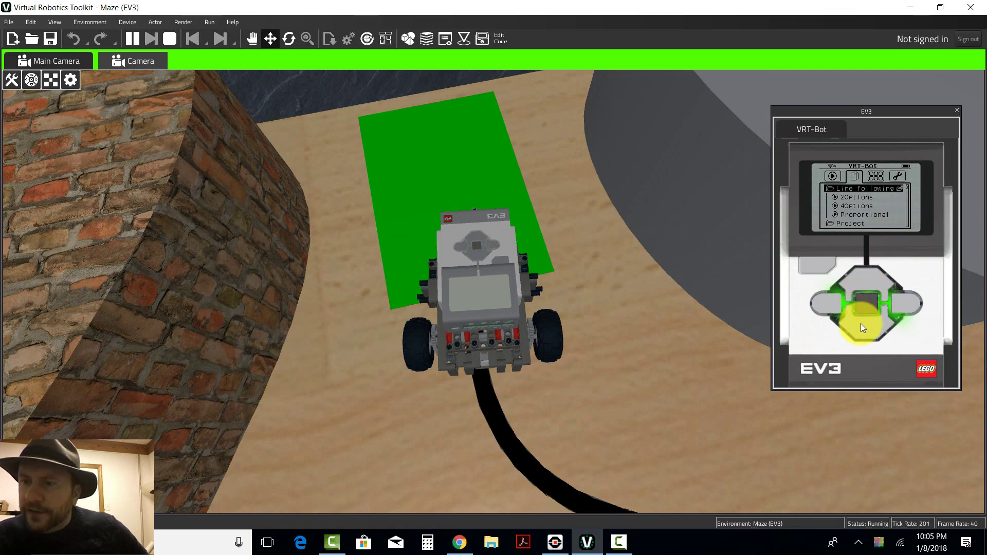
click(861, 322)
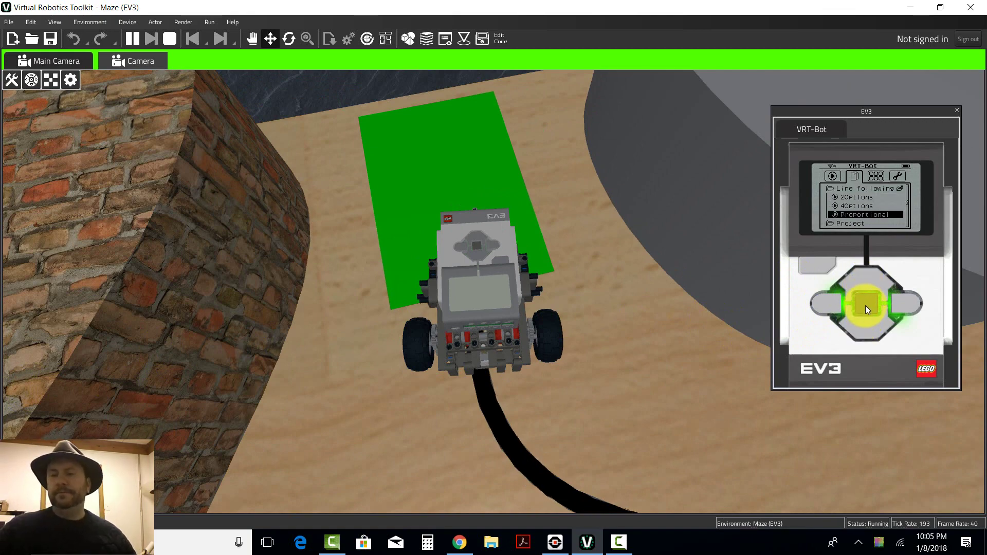
click(865, 306)
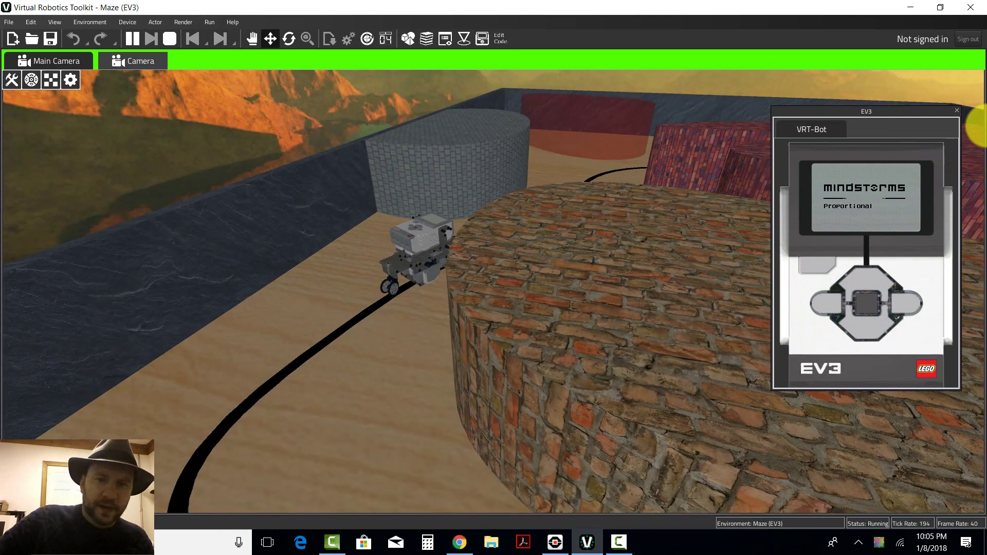
Orbit and tilt the camera to follow the robot along the line to the red square.
mouse_move(976, 128)
mouse_down()
mouse_move(589, 147)
mouse_move(975, 425)
mouse_move(843, 281)
mouse_up()
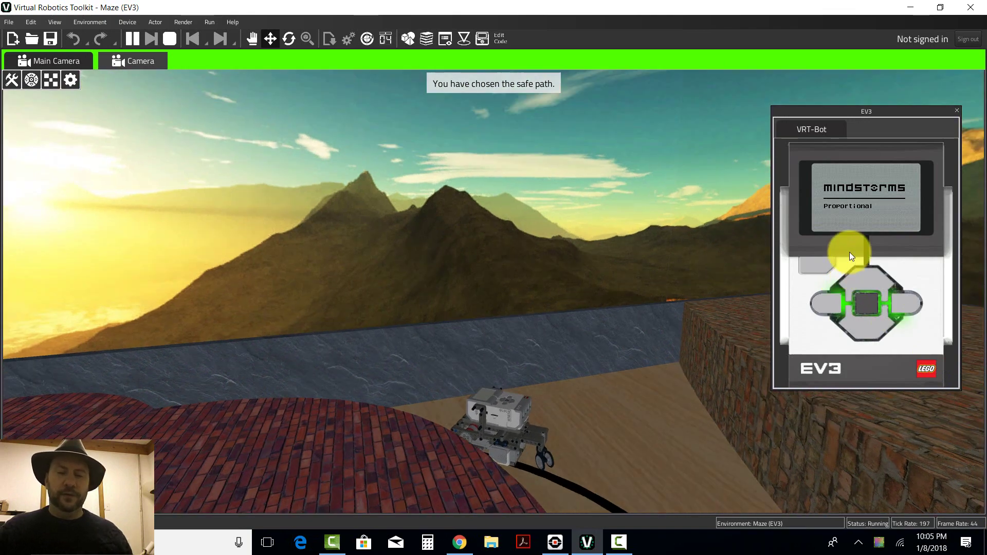
mouse_move(849, 252)
mouse_down()
mouse_move(755, 230)
mouse_move(474, 260)
mouse_move(463, 294)
mouse_up()
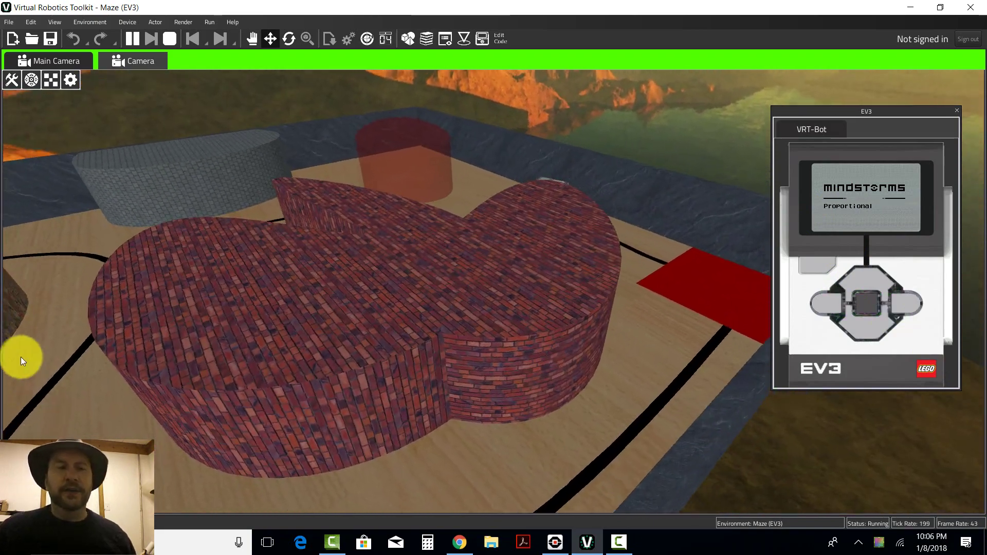
Stop and reset the simulation, then return to the EV3 program.
drag(21, 356, 721, 330)
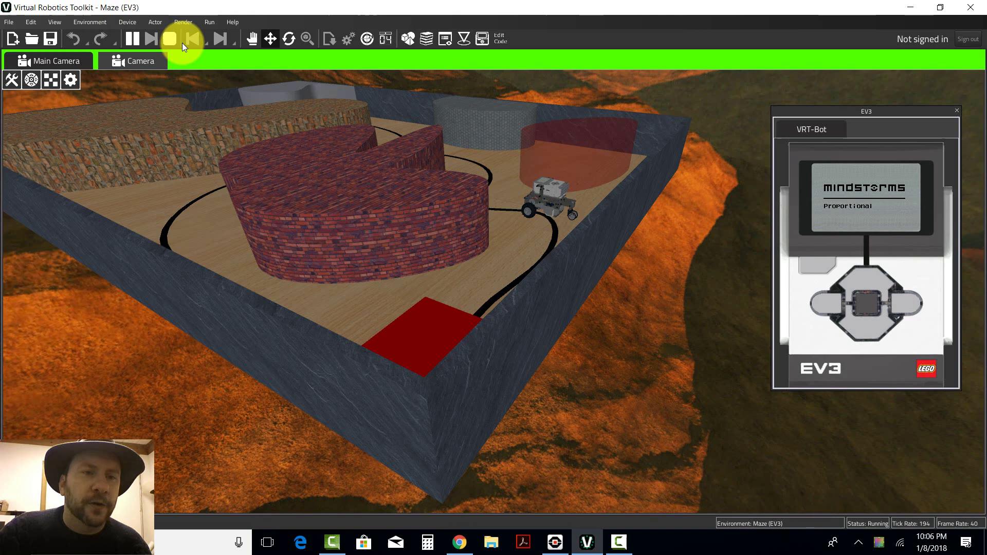
click(171, 38)
click(588, 542)
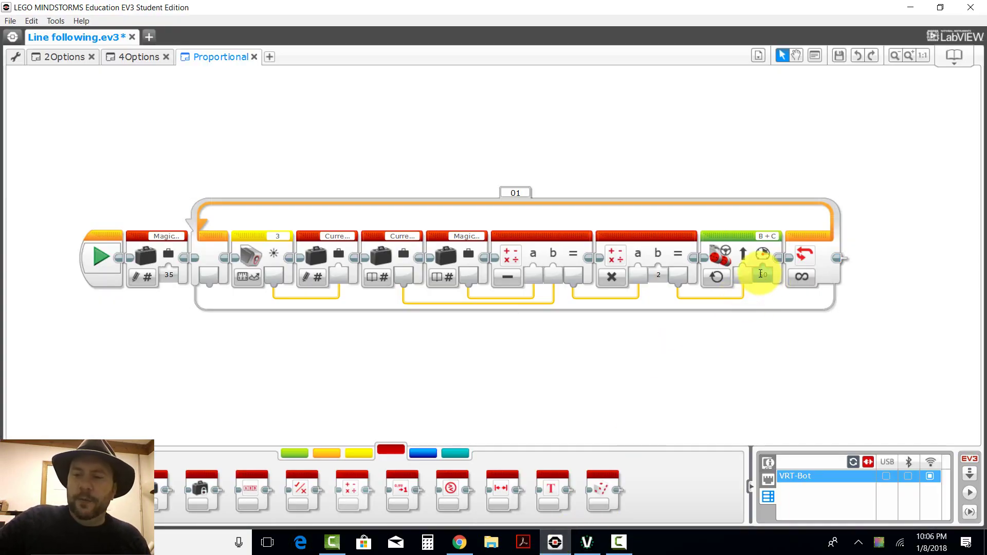
Set Move Steering power to 100 and the multiplier to 3, then 1.5.
click(763, 278)
text(100)
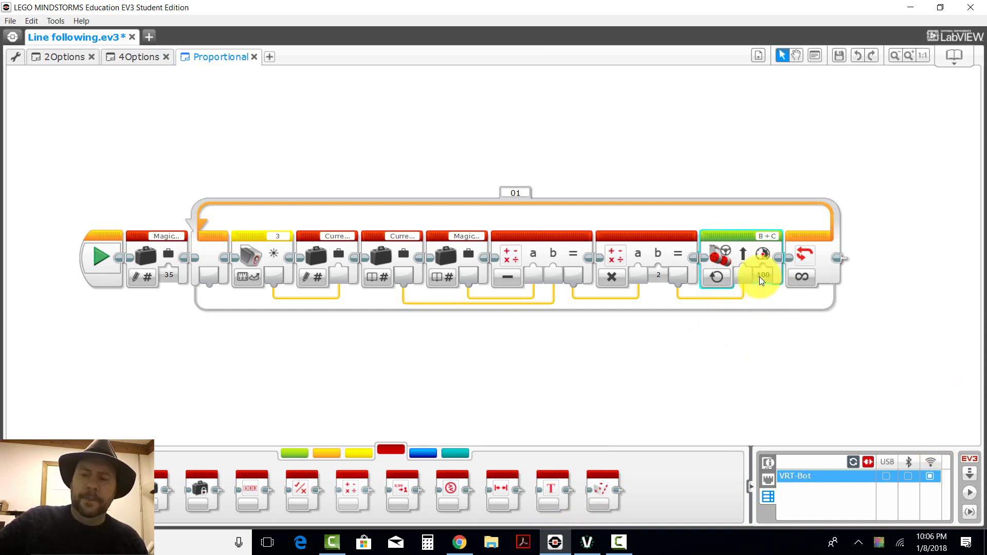
click(654, 276)
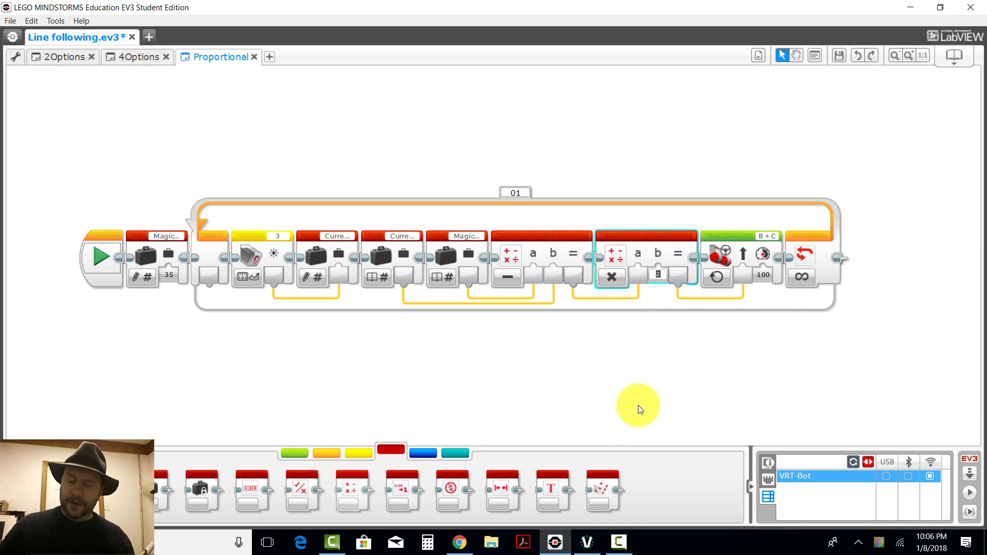
text(3)
key(Return)
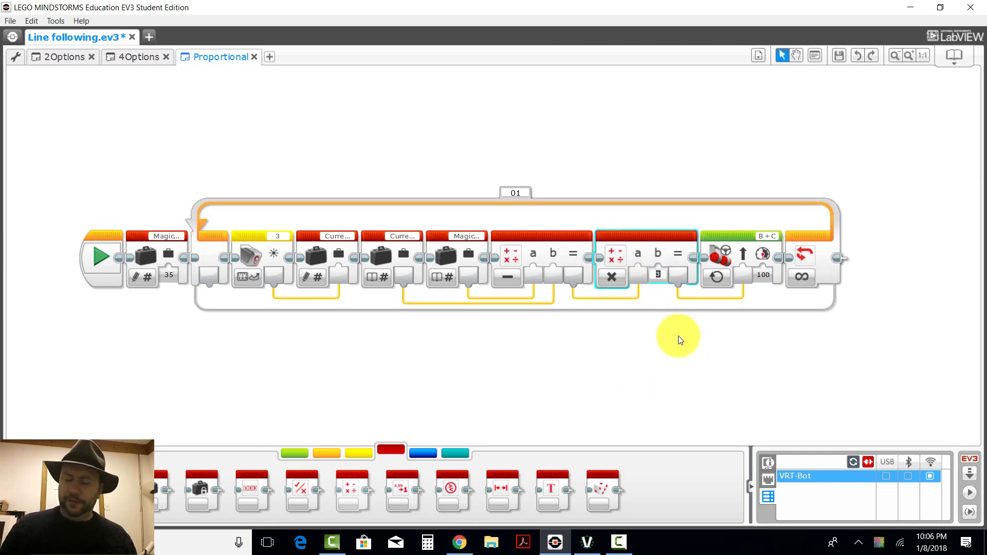
text(1.5)
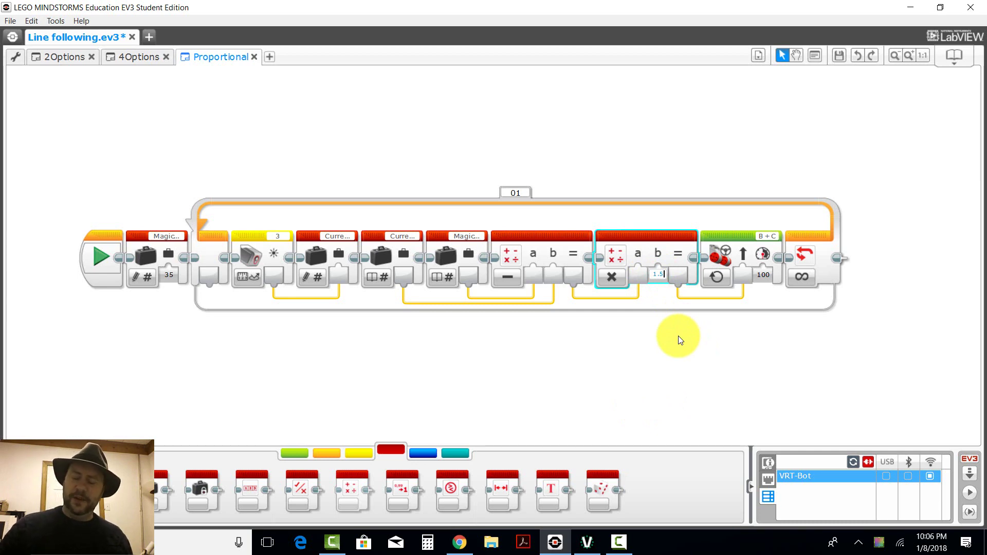
key(Return)
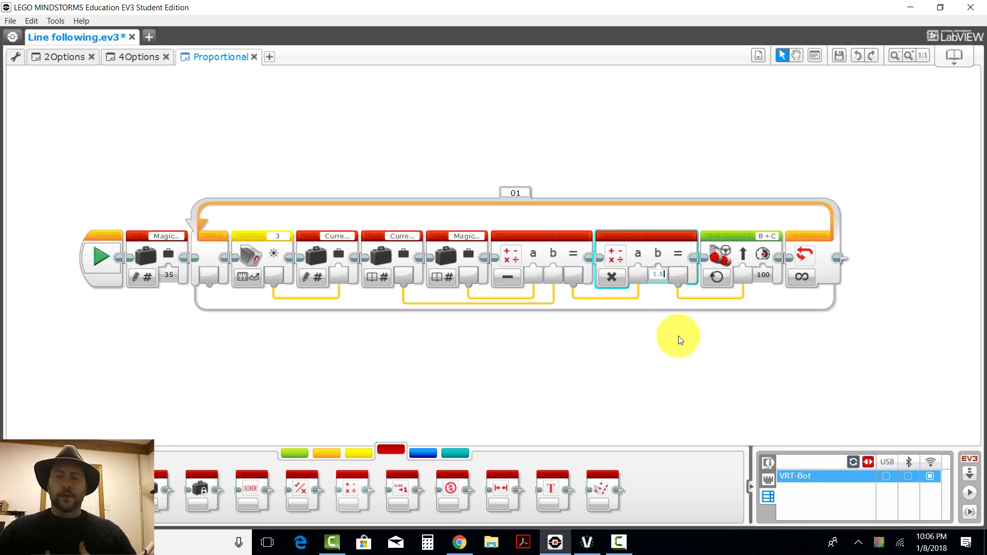
key(Return)
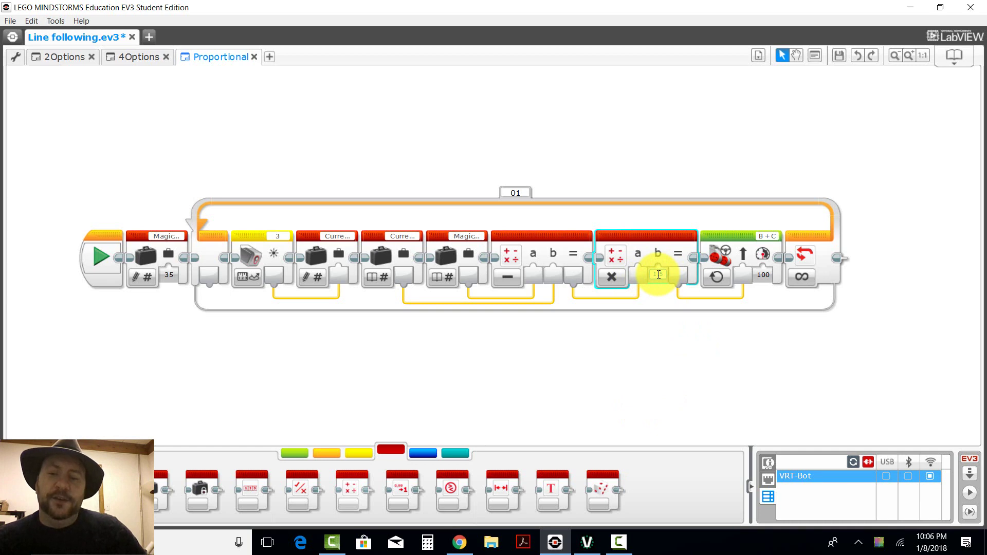
Clear and re-enter the Multiply block's b value as 1.5, then deselect to commit it.
click(658, 274)
text(1.5)
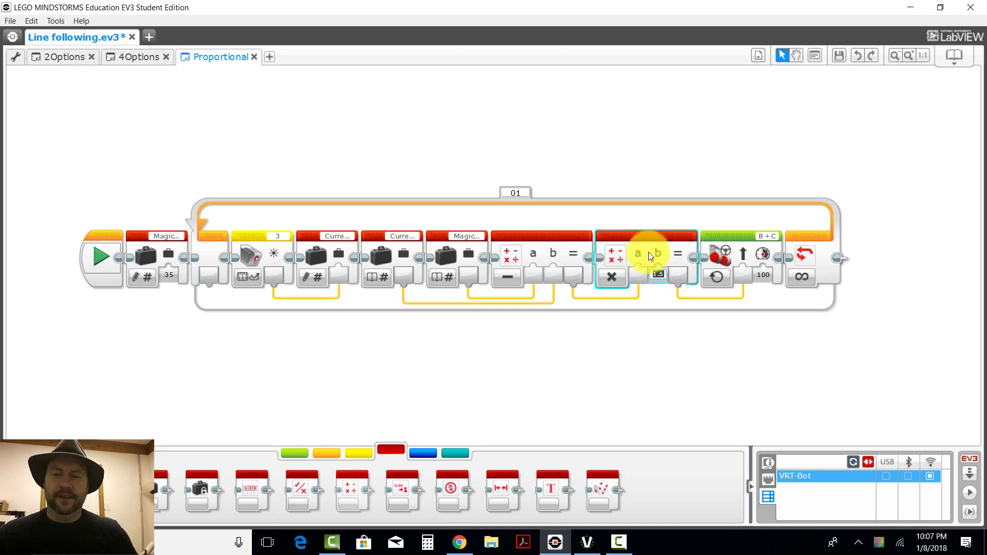
click(658, 276)
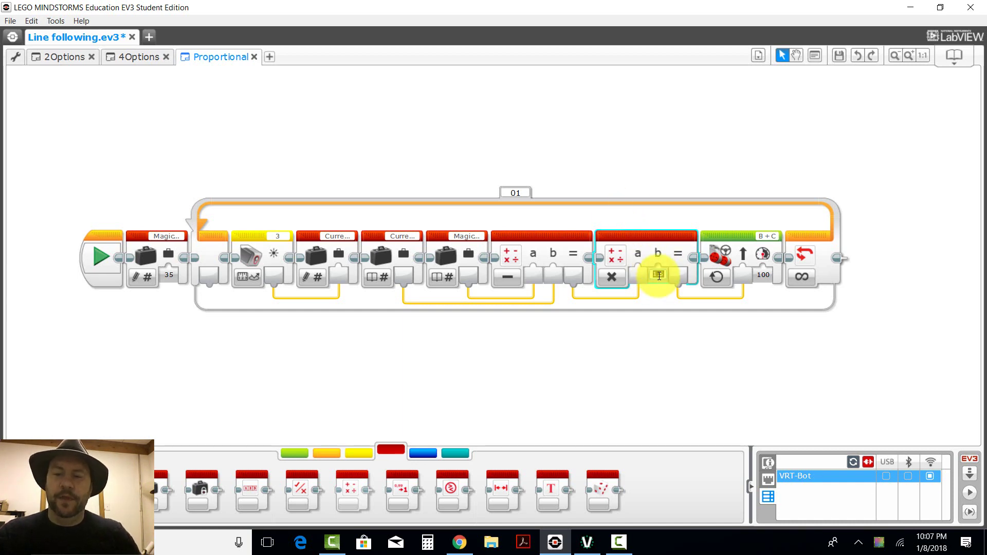
key(BackSpace)
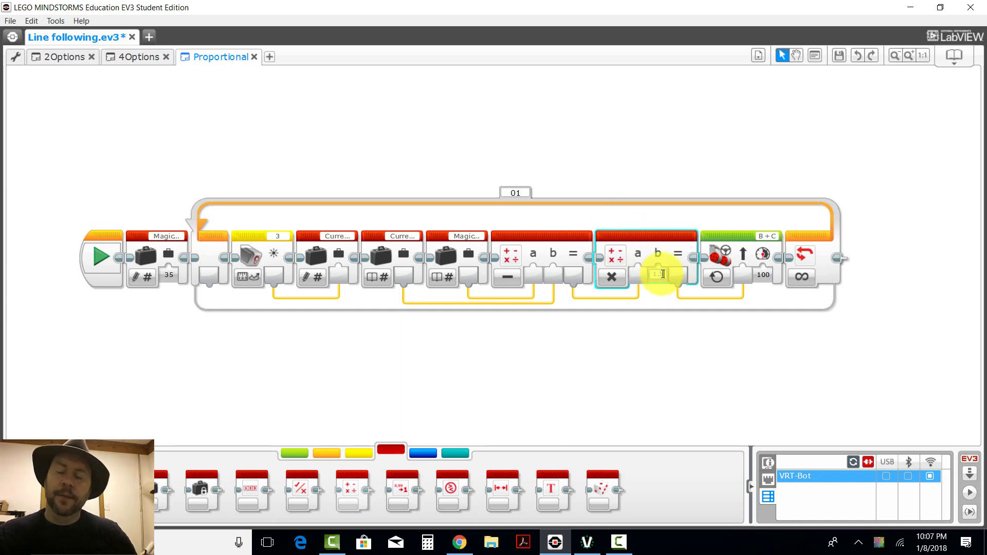
text(1.5)
click(637, 342)
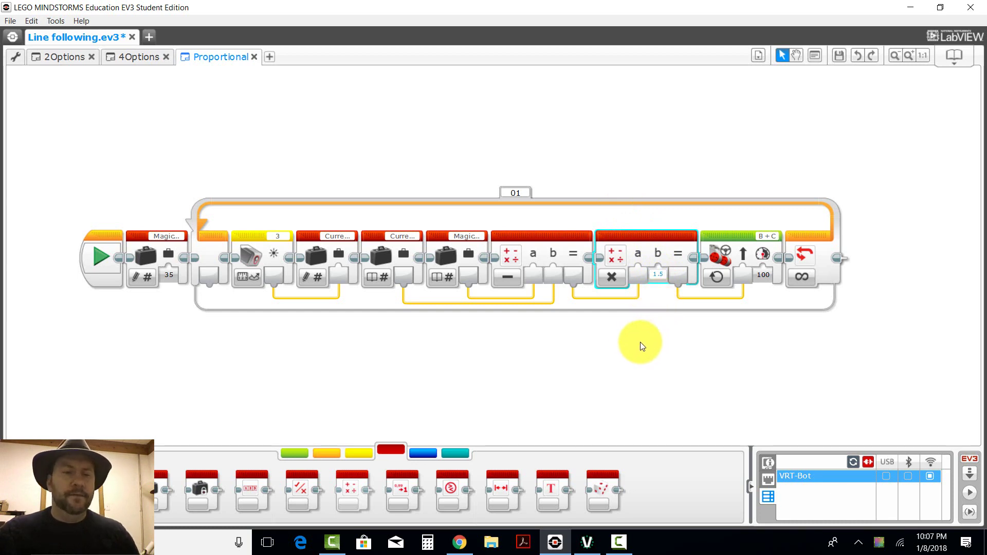
click(638, 237)
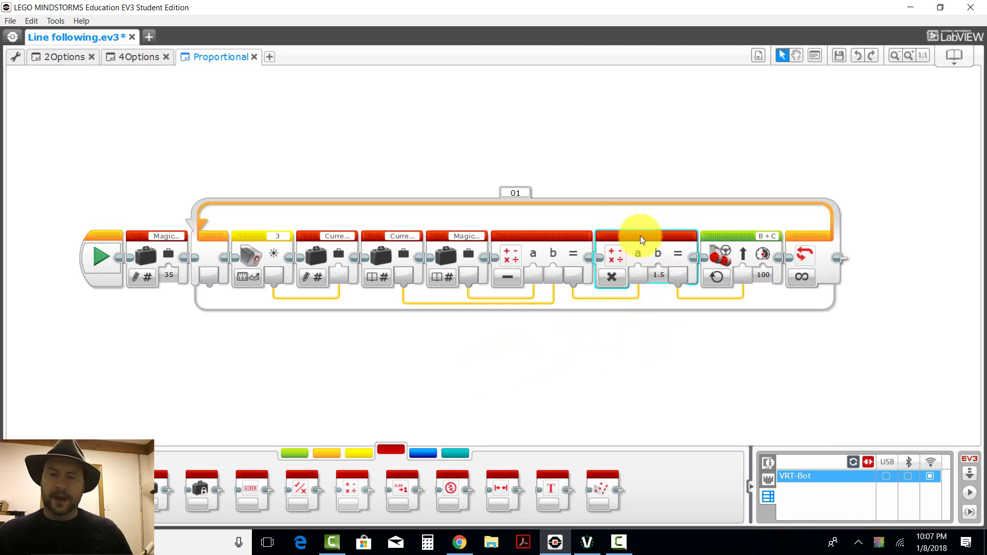
click(659, 276)
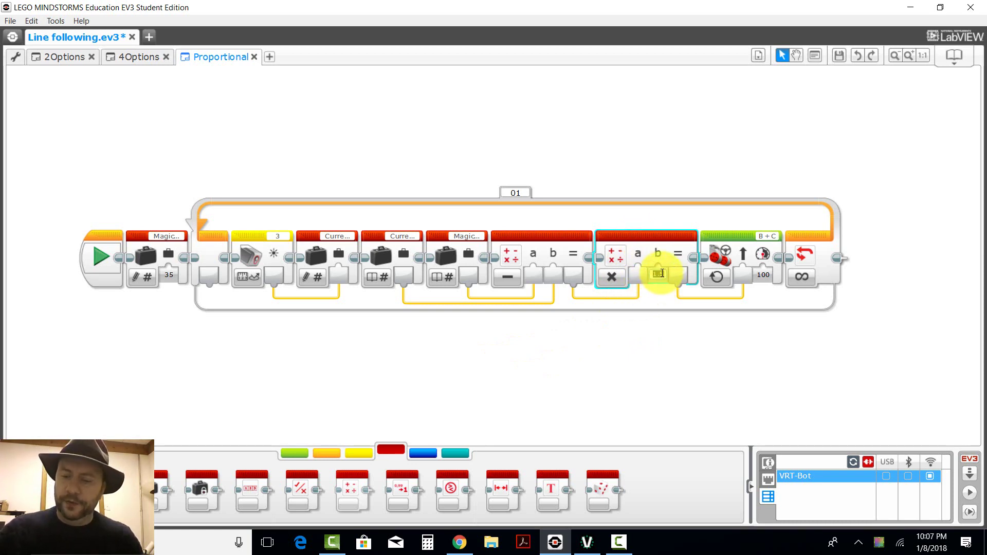
click(386, 348)
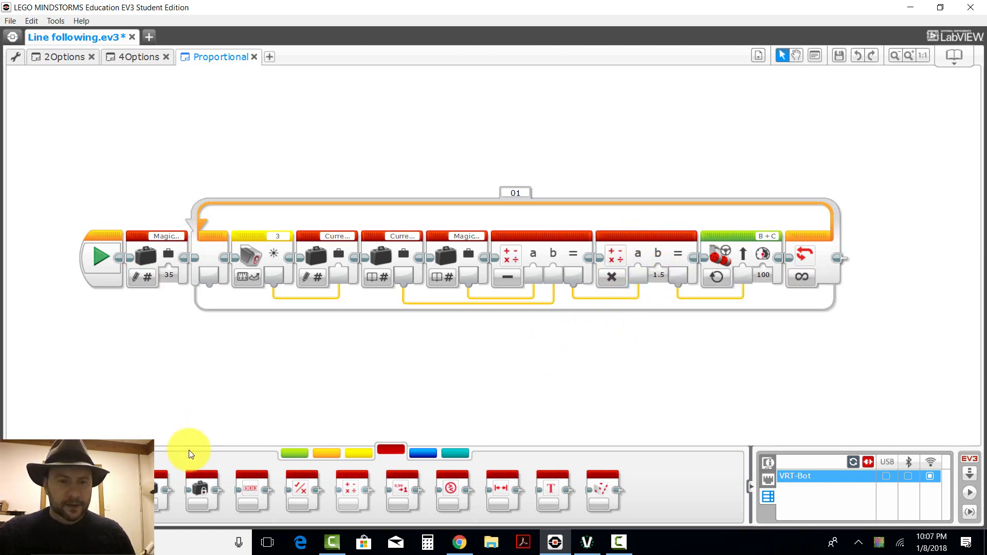
Add a Write Variable block before the loop, creating Kp set to 1.5.
drag(165, 490, 222, 255)
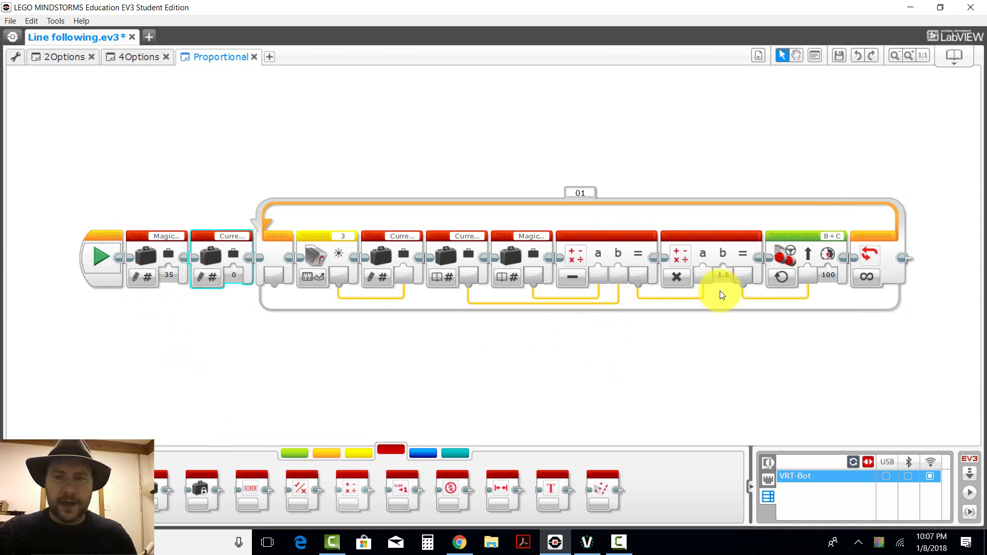
click(232, 236)
click(256, 186)
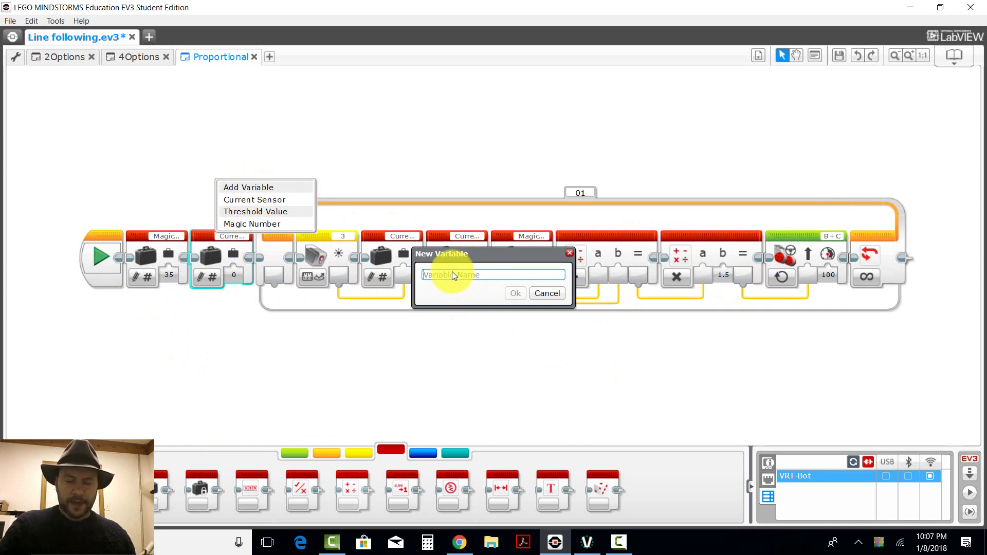
text(Kp)
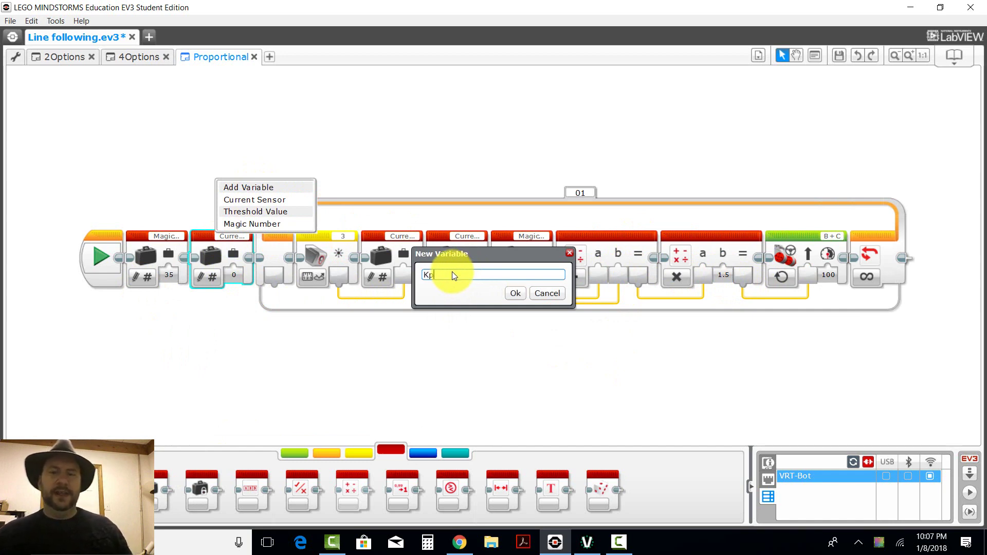
click(516, 293)
click(228, 272)
text(1.5)
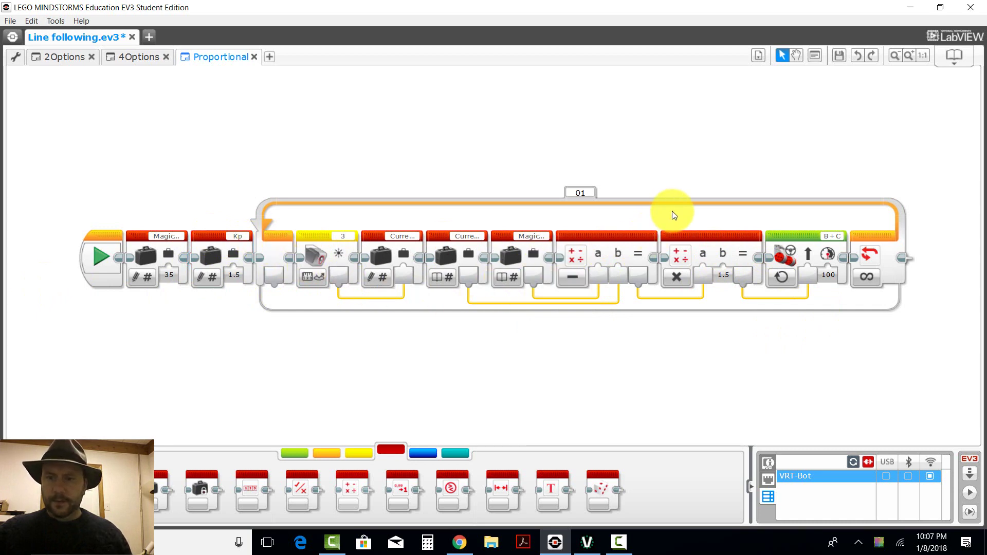
Add a Read Numeric Kp block inside the loop, wired to multiply's b input.
click(678, 246)
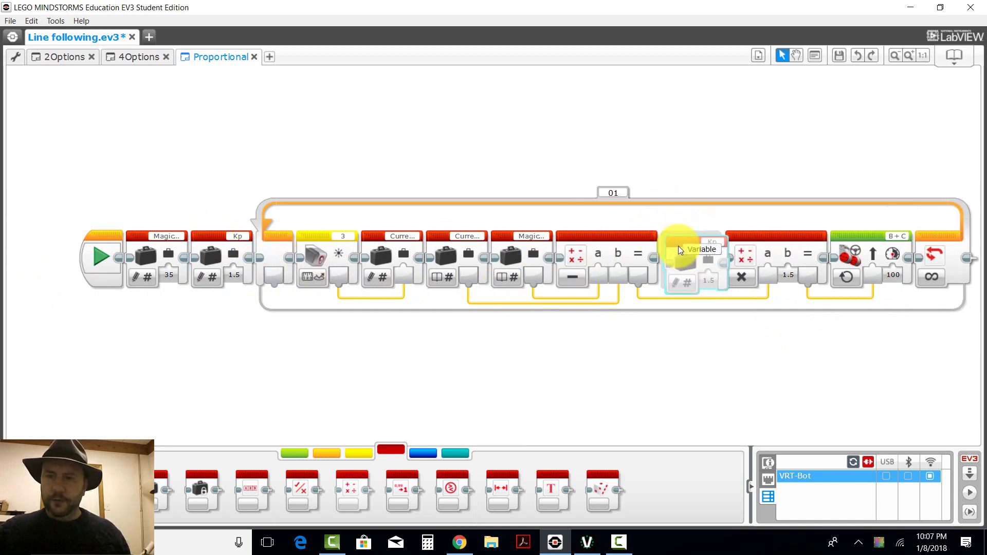
click(677, 280)
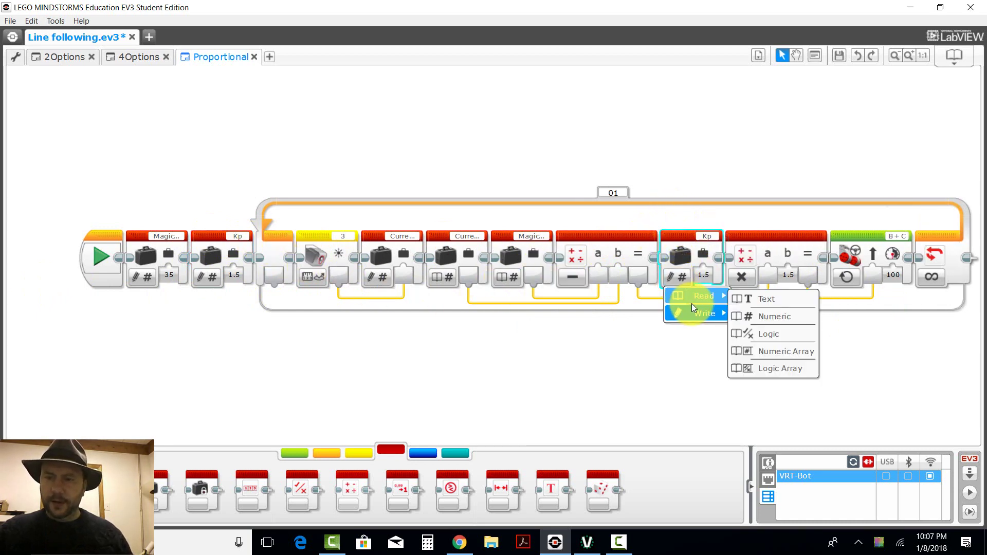
click(777, 308)
drag(703, 279, 787, 276)
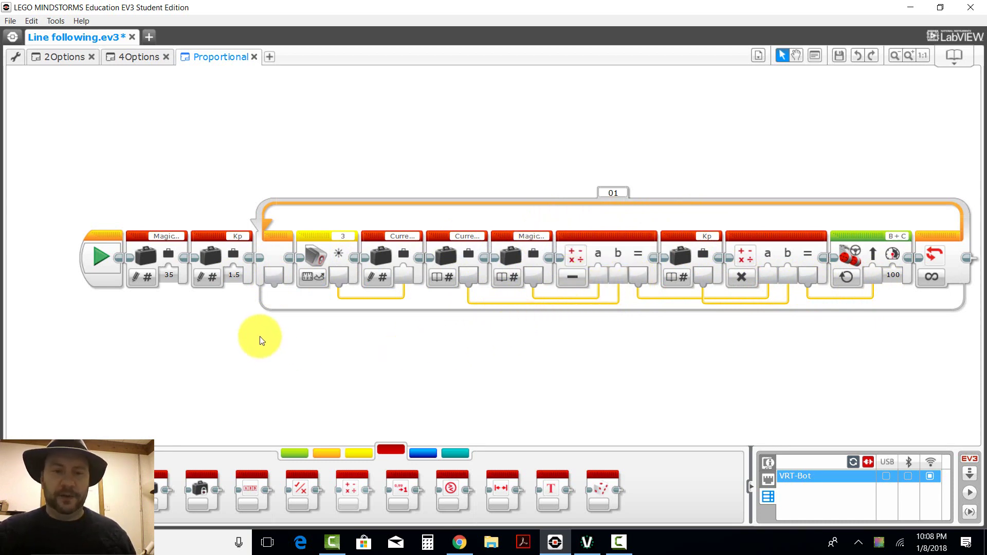
Add a Variable block named Error and wire the subtraction result into it.
mouse_move(159, 482)
mouse_down()
mouse_move(565, 369)
mouse_move(617, 369)
mouse_move(684, 266)
mouse_up()
click(704, 235)
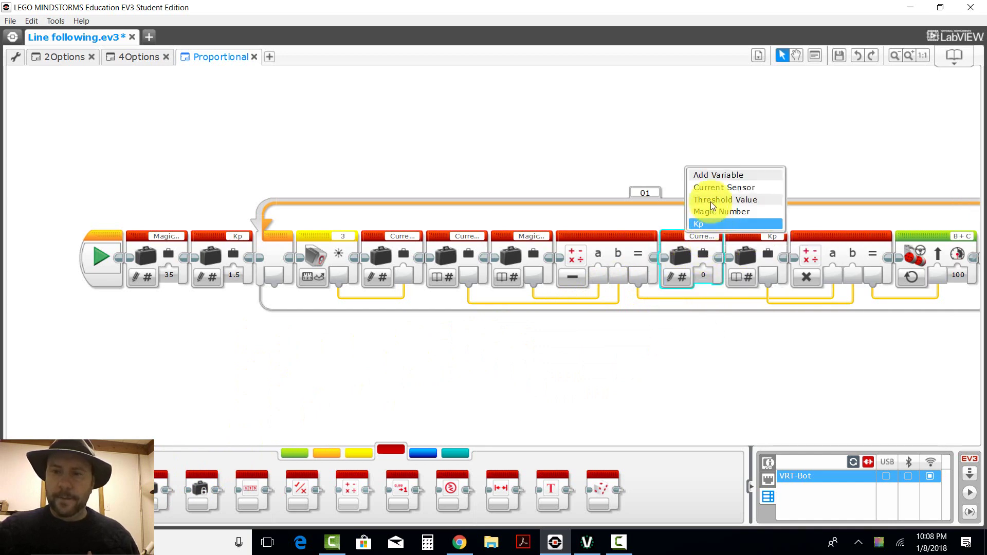
click(712, 176)
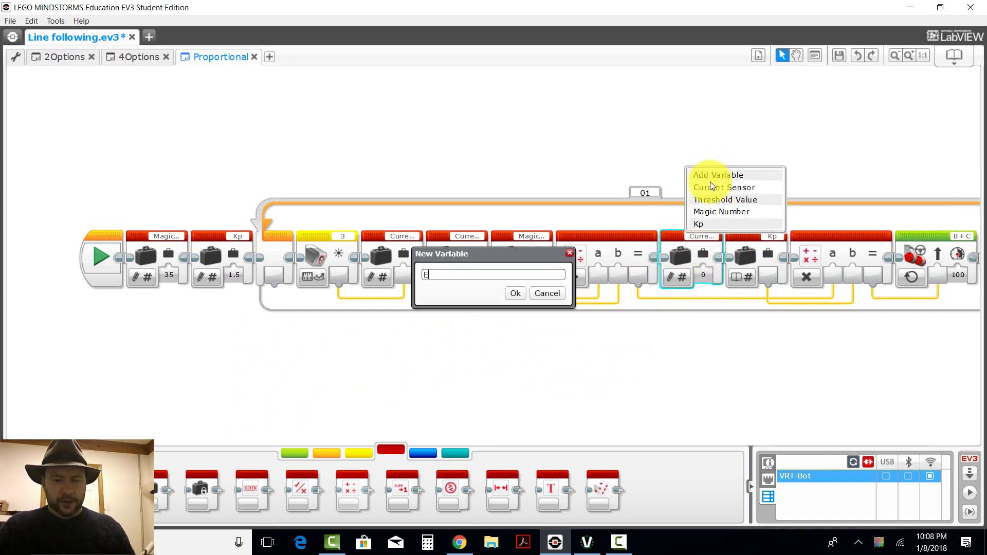
text(Error)
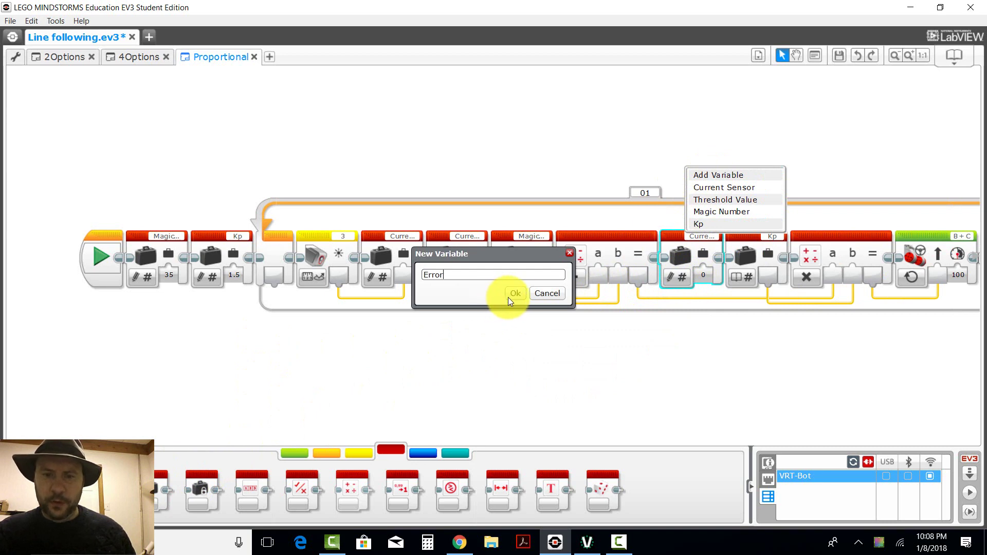
click(516, 294)
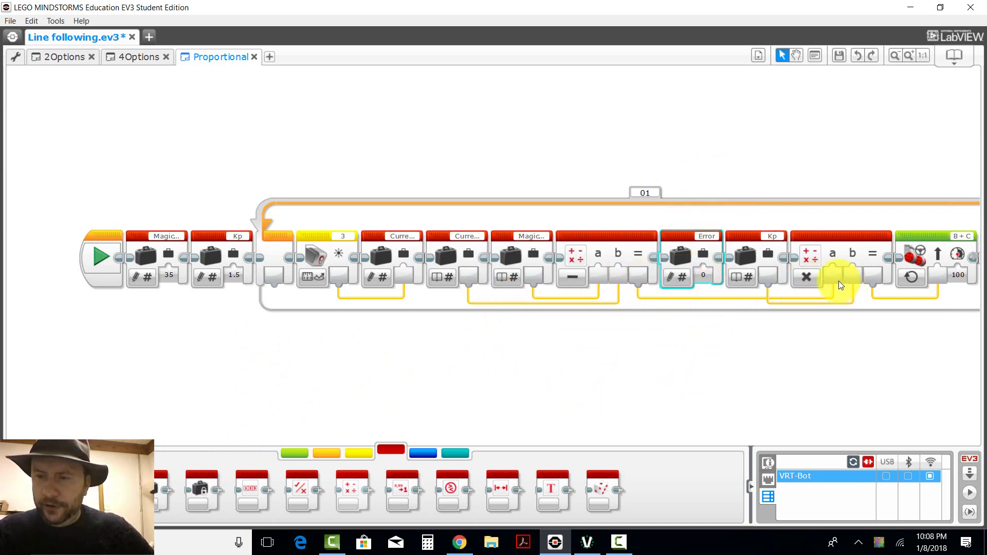
drag(836, 278, 696, 284)
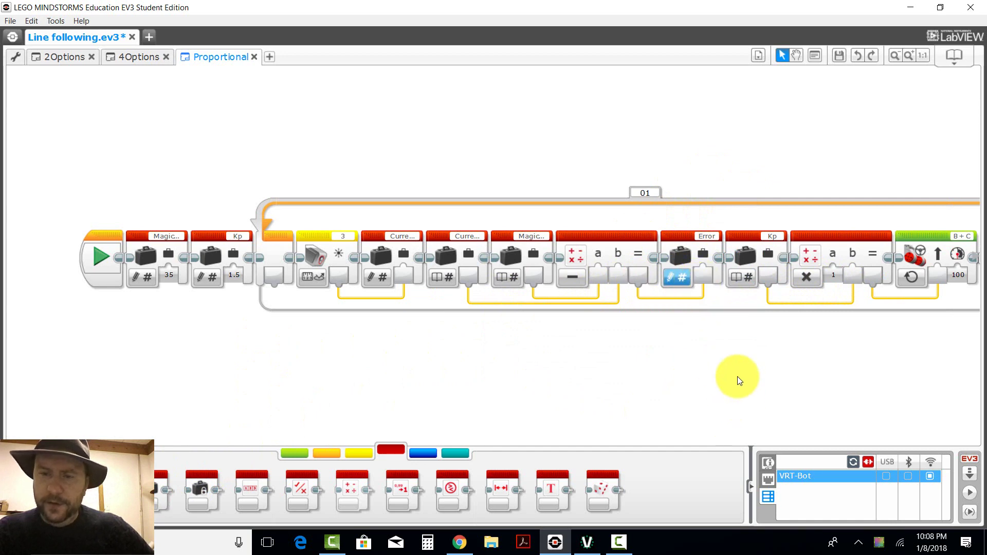
click(685, 234)
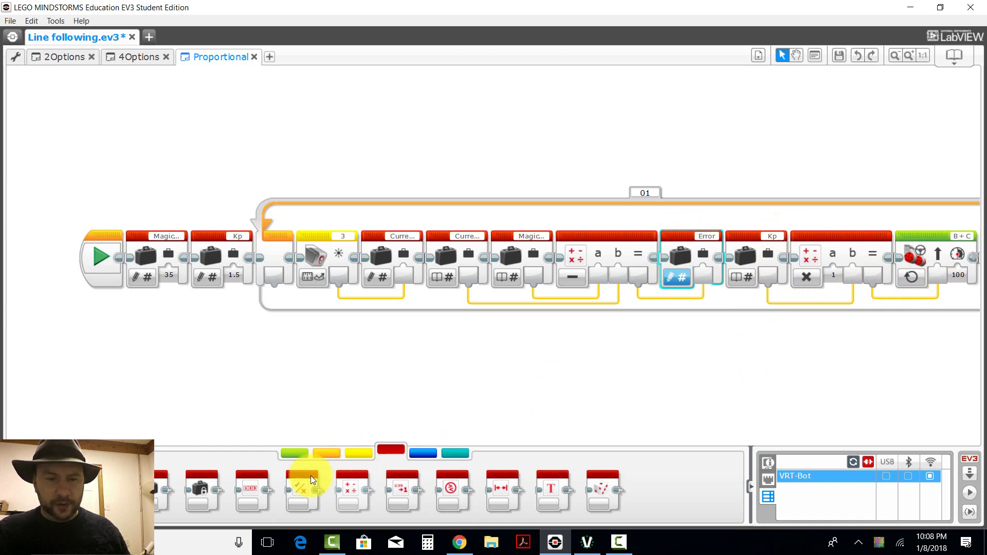
Add a Read Numeric Error block wired into the multiply block.
drag(197, 486, 748, 268)
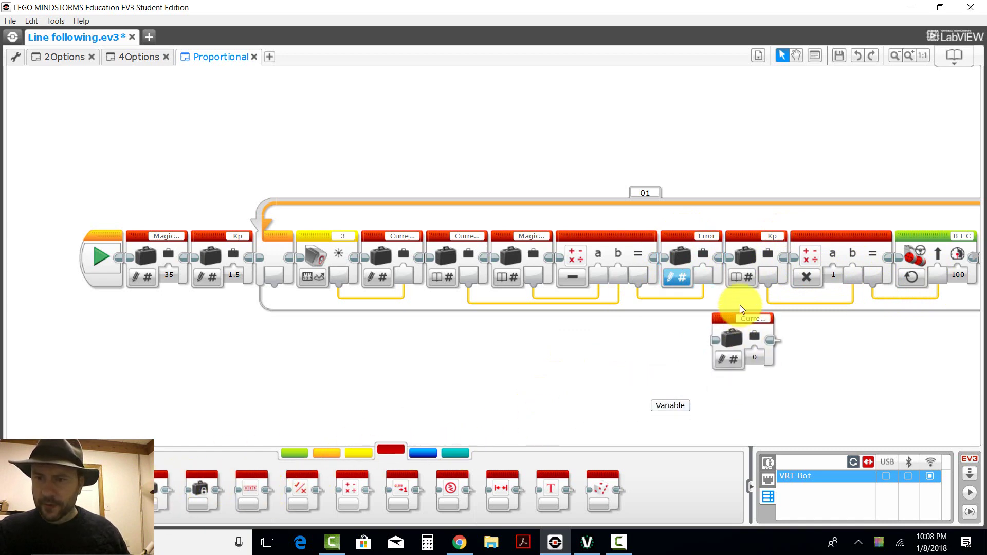
click(737, 279)
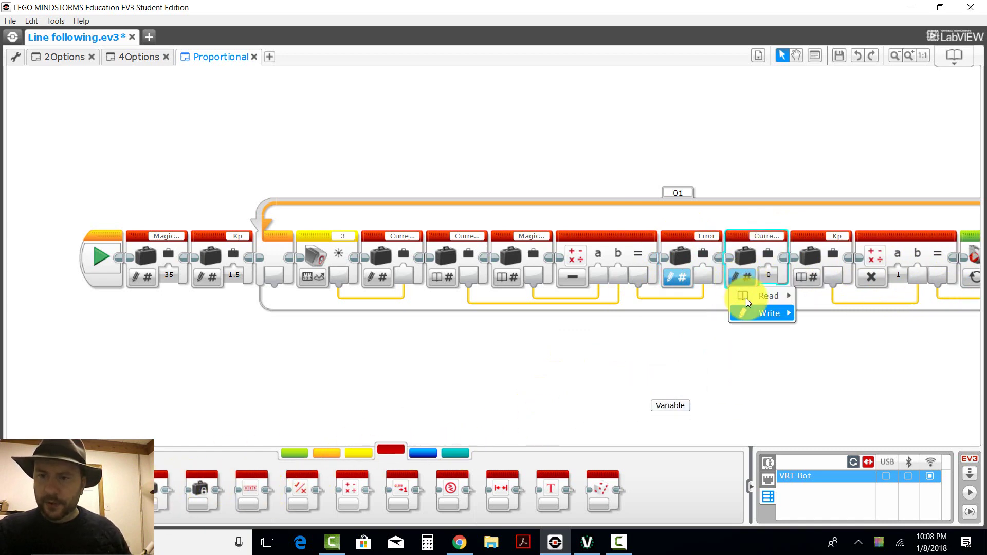
click(834, 316)
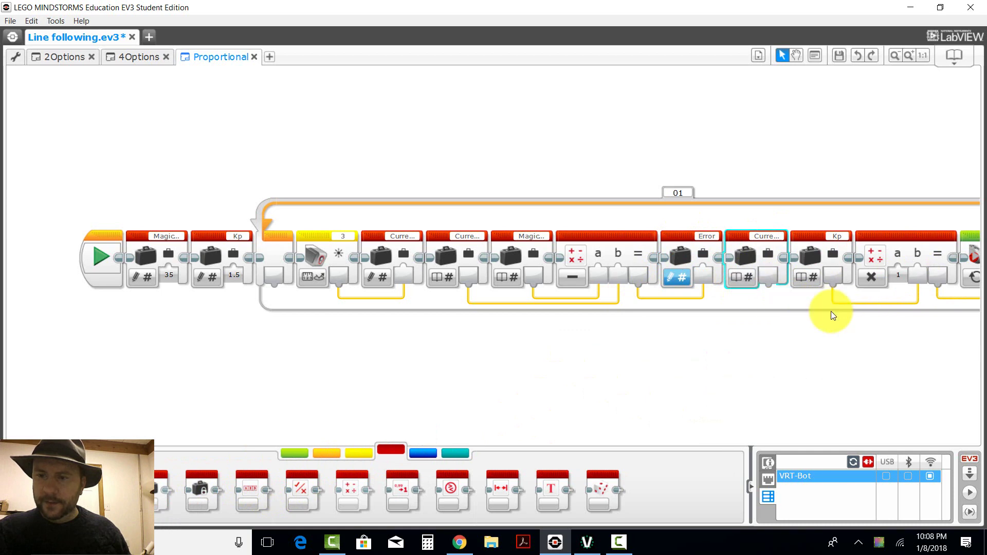
click(767, 235)
click(773, 225)
drag(769, 286, 899, 277)
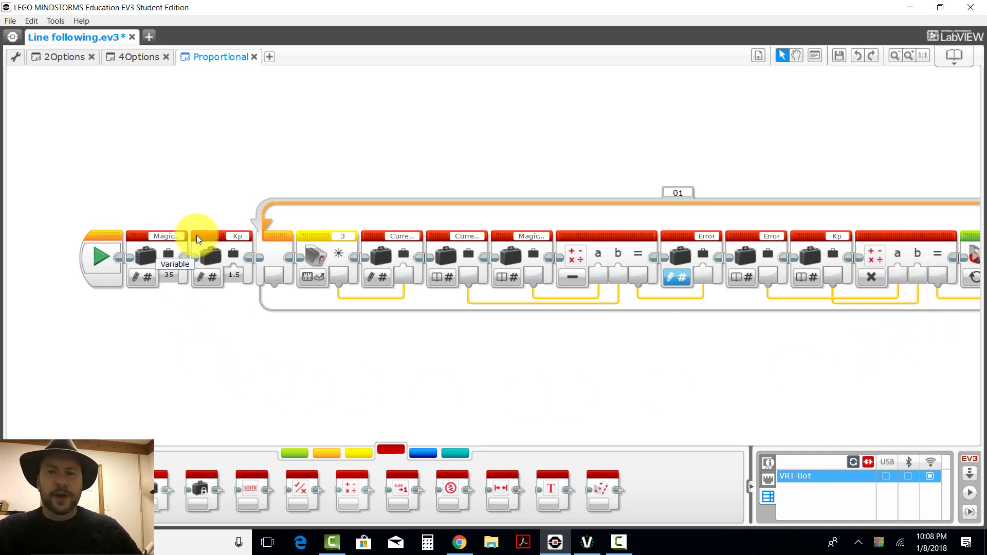
click(168, 273)
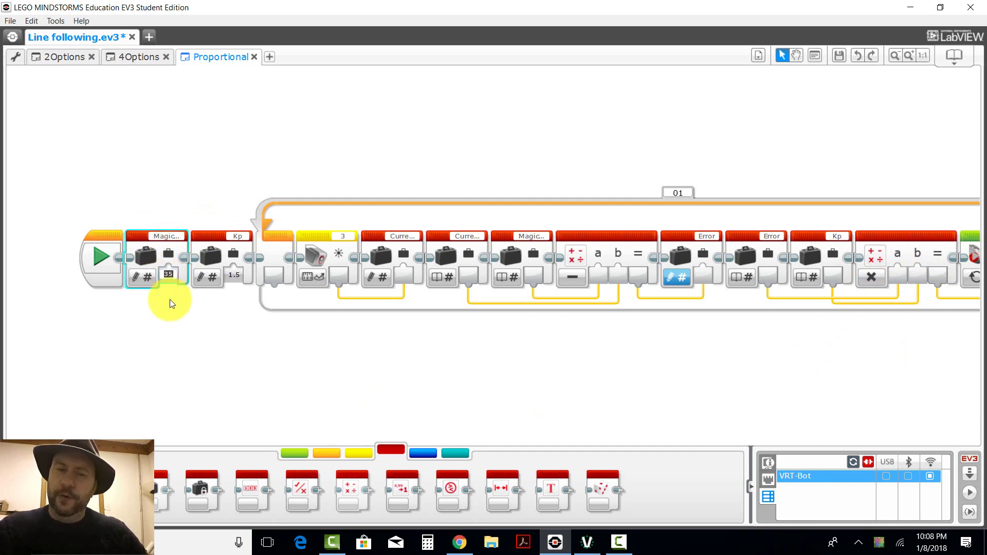
click(234, 275)
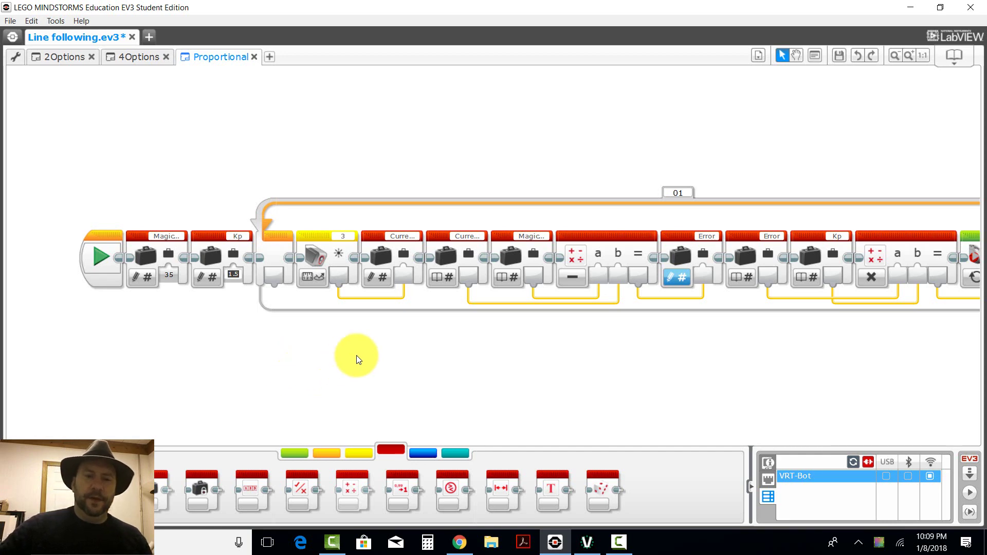
click(582, 399)
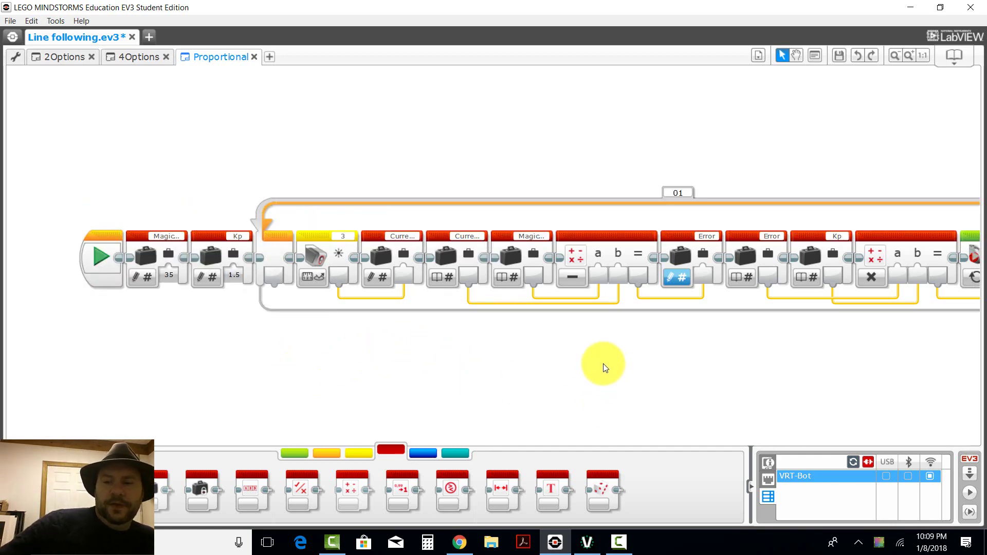
Bring up Virtual Robotics Toolkit and back the brick out to Proportional in Line following.
click(588, 542)
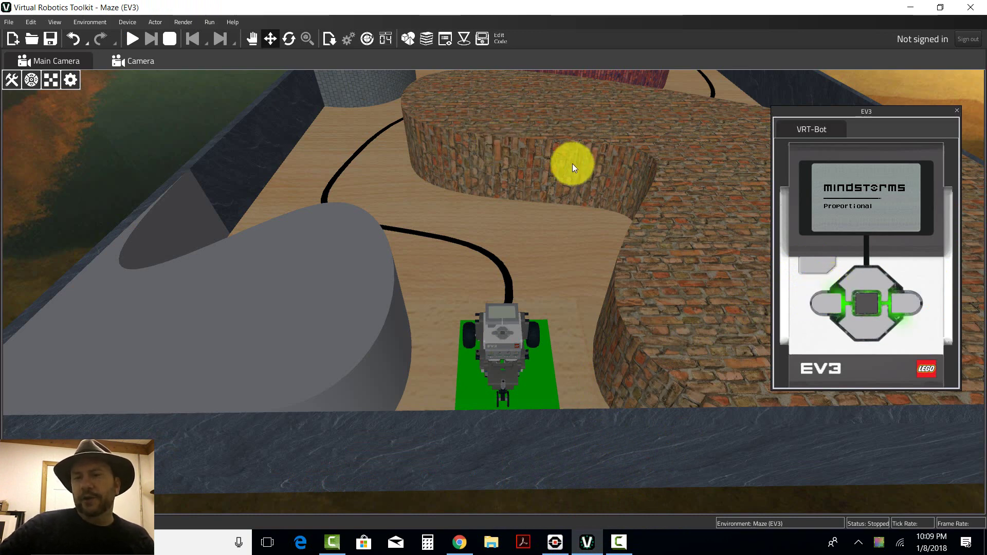
click(820, 265)
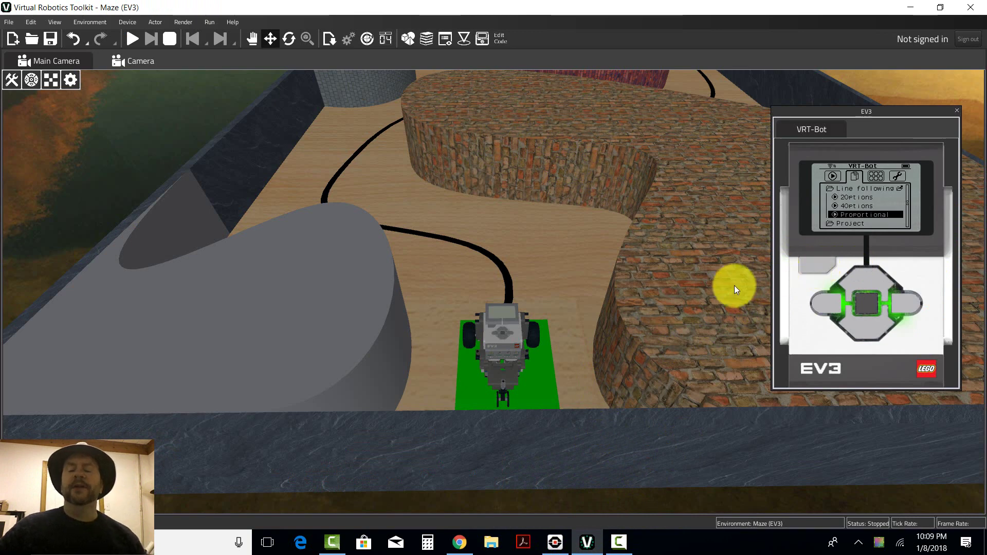